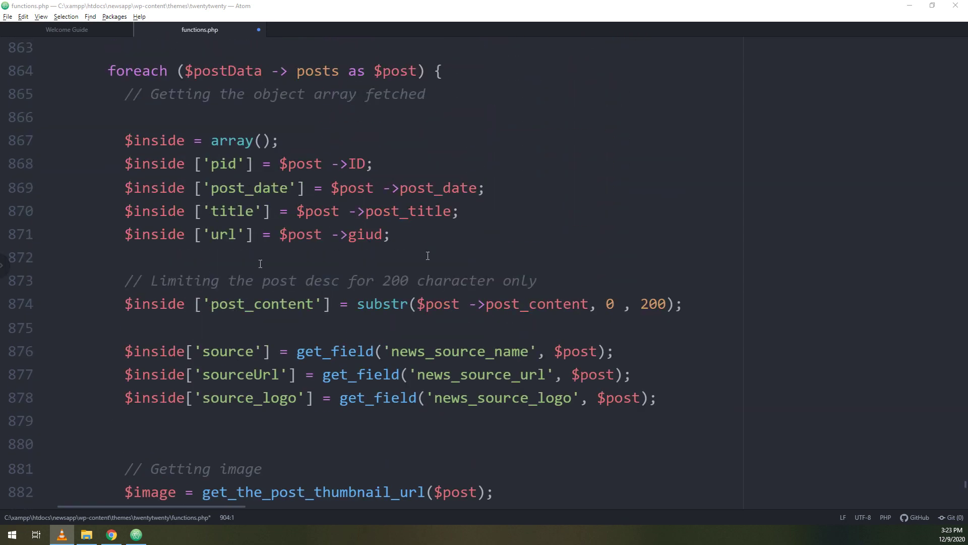
Copy the banner post type arguments block (lines 771–777) in functions.php.
scroll(428, 256, up, 1)
click(323, 236)
key(Page_Up)
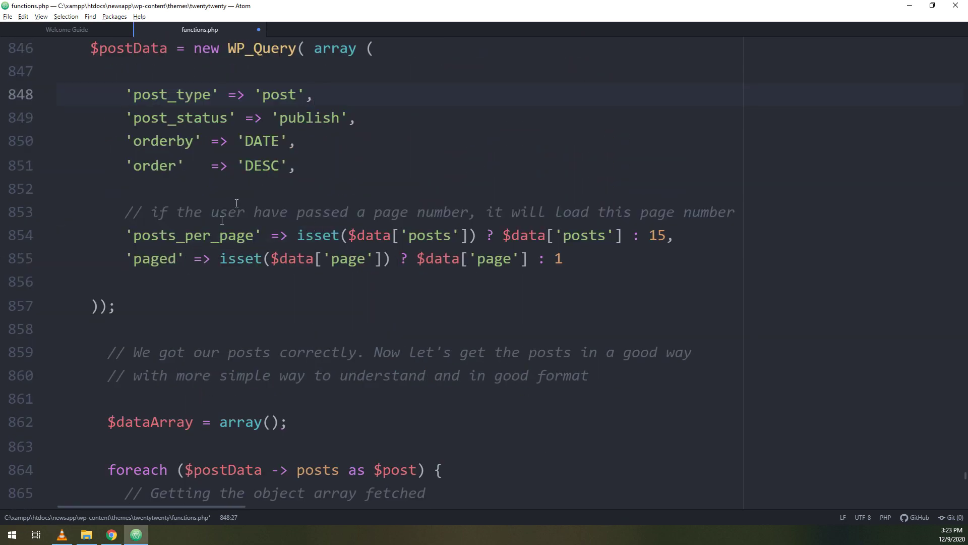
scroll(332, 414, up, 7)
click(323, 120)
key(Page_Up)
scroll(80, 174, down, 1)
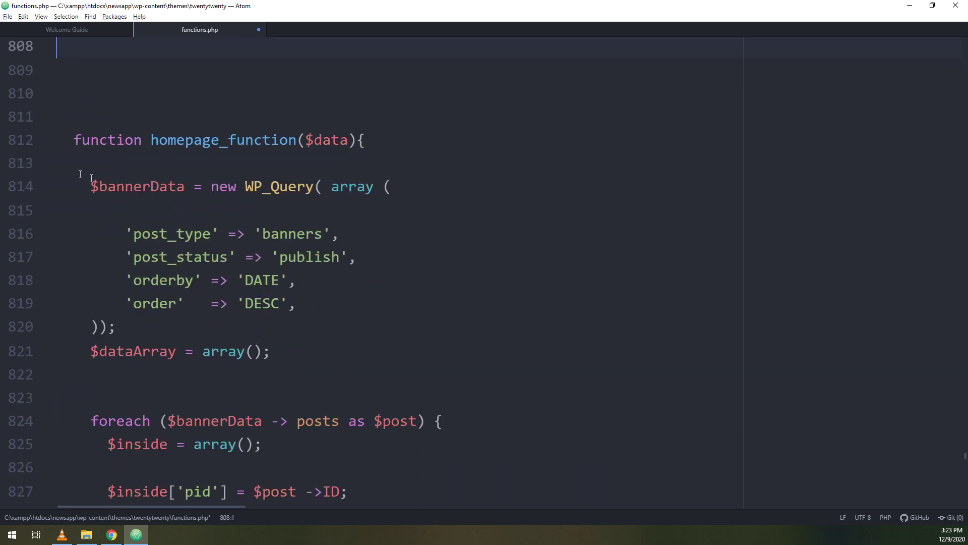
drag(76, 176, 159, 186)
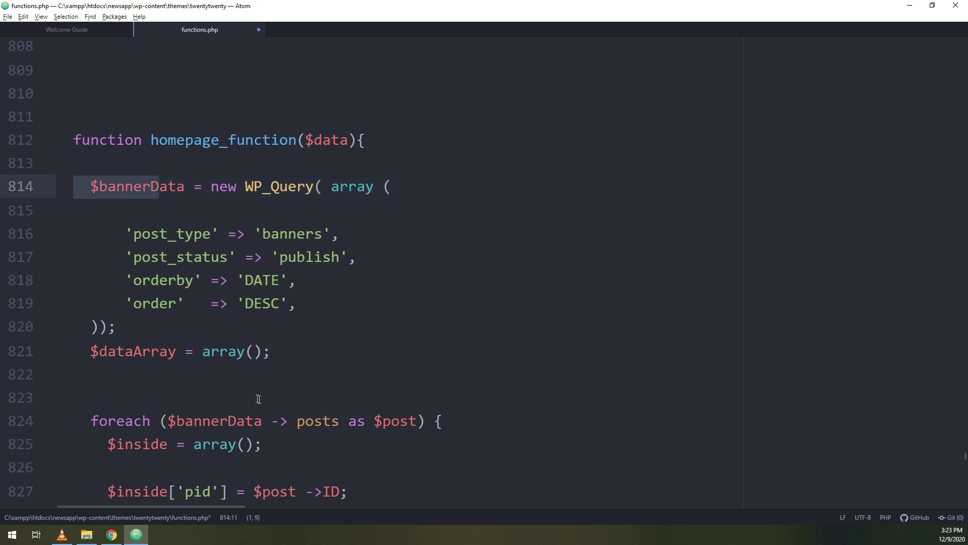
scroll(258, 398, down, 1)
scroll(374, 272, up, 6)
scroll(373, 273, up, 10)
scroll(129, 336, up, 1)
scroll(101, 282, down, 1)
click(75, 268)
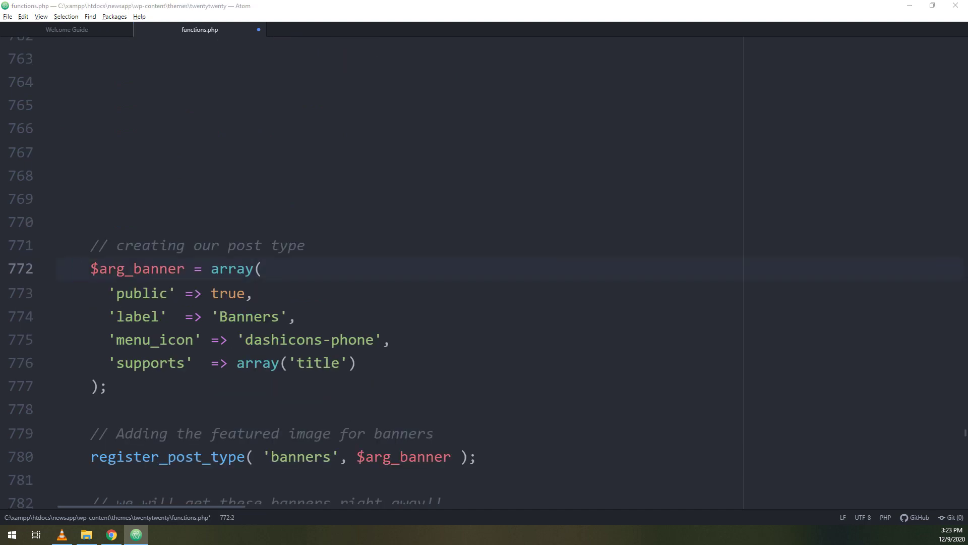
key(alt+Tab)
click(72, 269)
click(149, 406)
drag(150, 392, 18, 251)
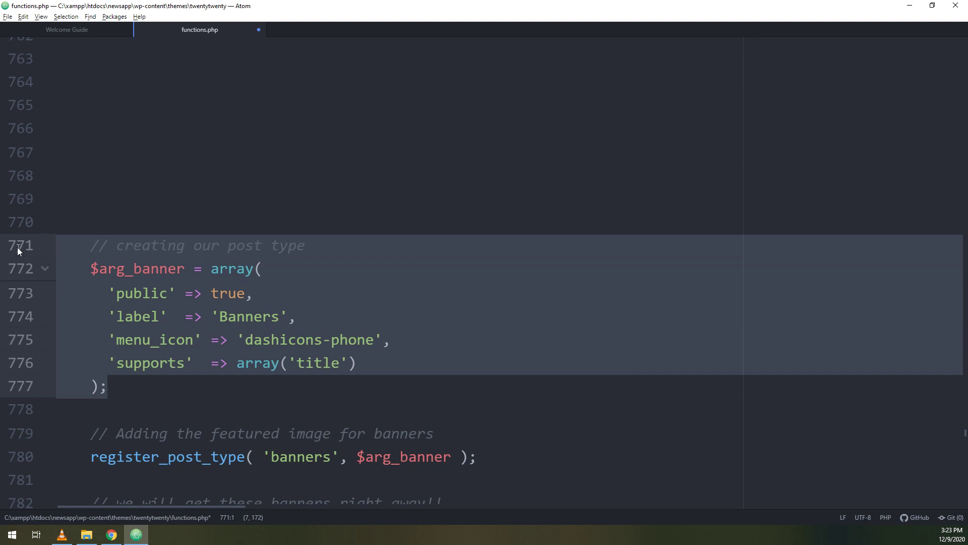
key(ctrl+c)
Paste a duplicate of the arguments block below the original.
click(167, 388)
key(Return)
key(Return)
key(Return)
key(Return)
key(Up)
key(ctrl+v)
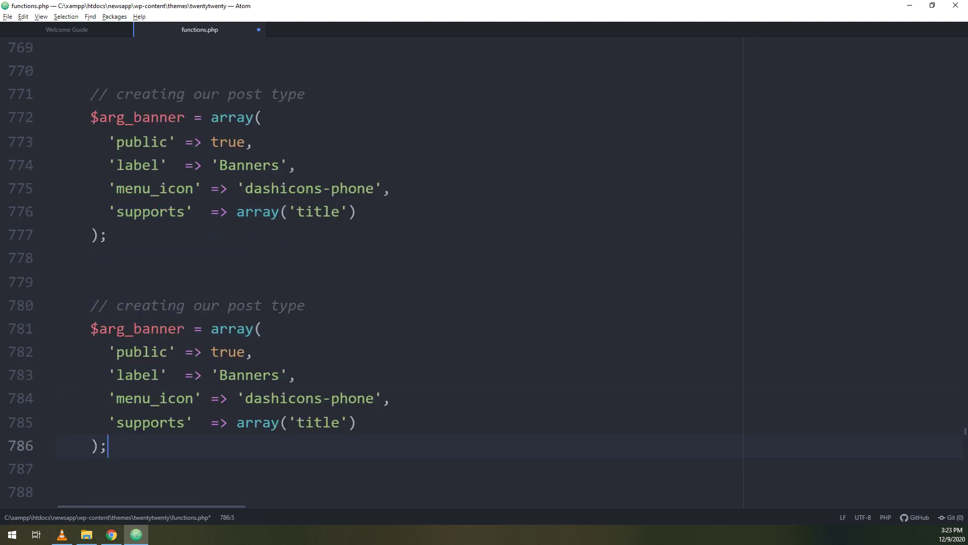
Change the copied comment to read 'creating our advertisement type'.
double_click(247, 306)
text(ads)
key(BackSpace)
text(verti)
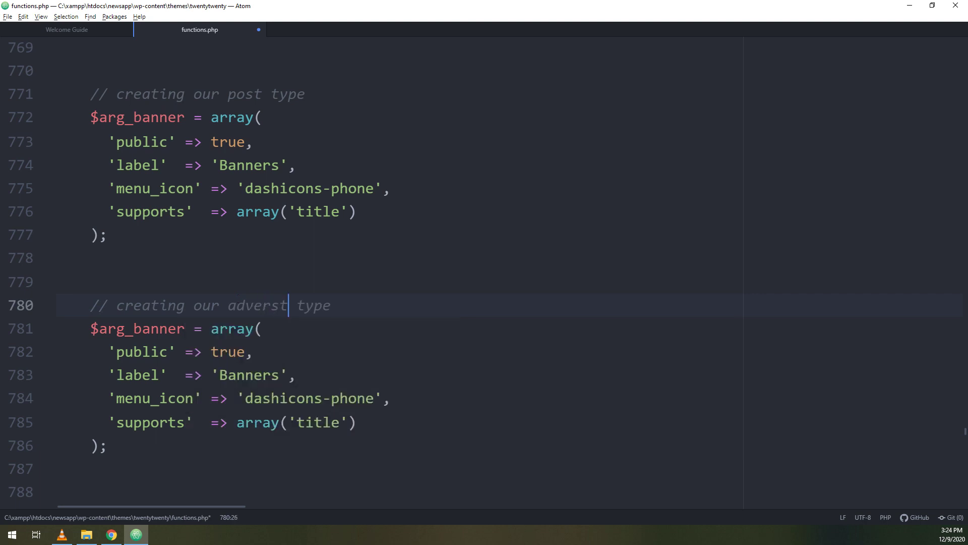
text(sement)
key(alt+Tab)
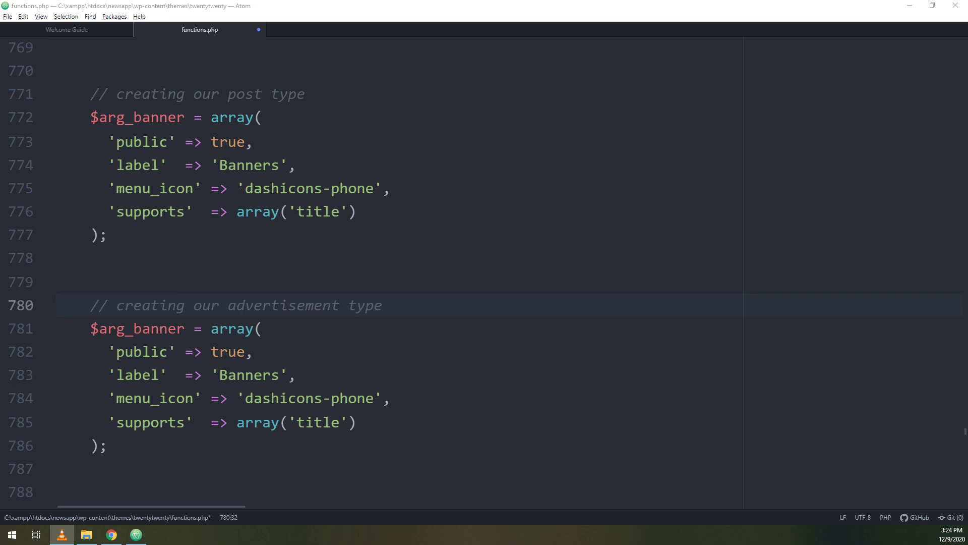
Change the copied block's label from 'Banners' to 'Advertisement'.
double_click(248, 374)
text(Adverti)
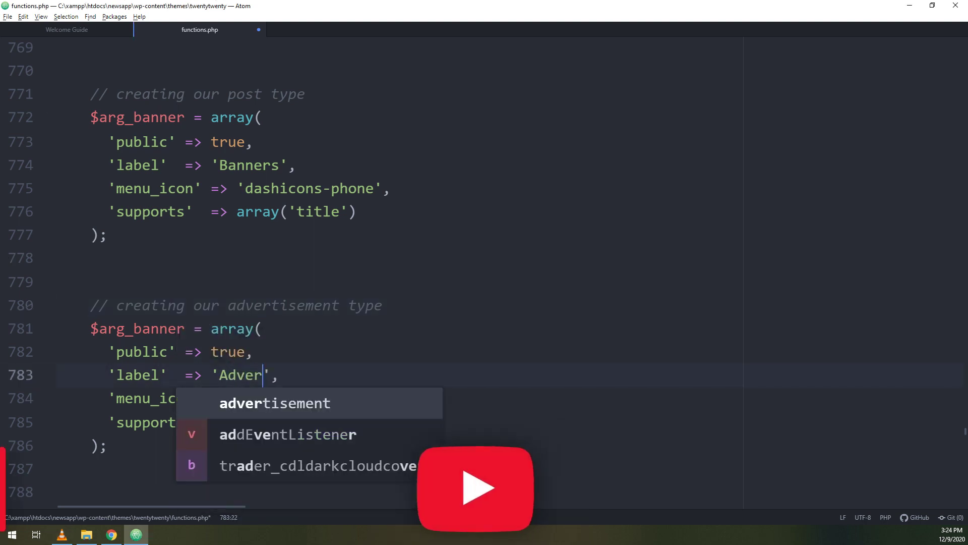
key(alt+Tab)
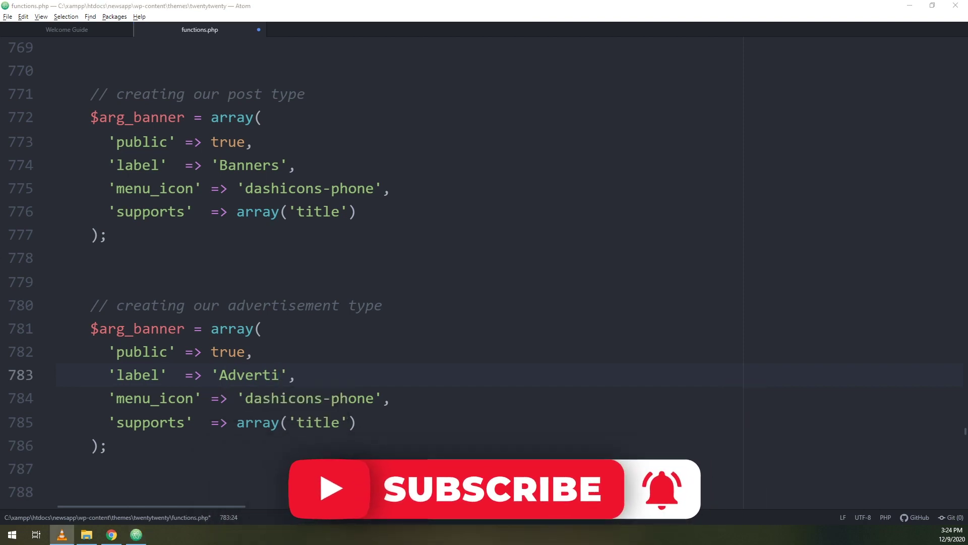
key(alt+Tab)
text(semen)
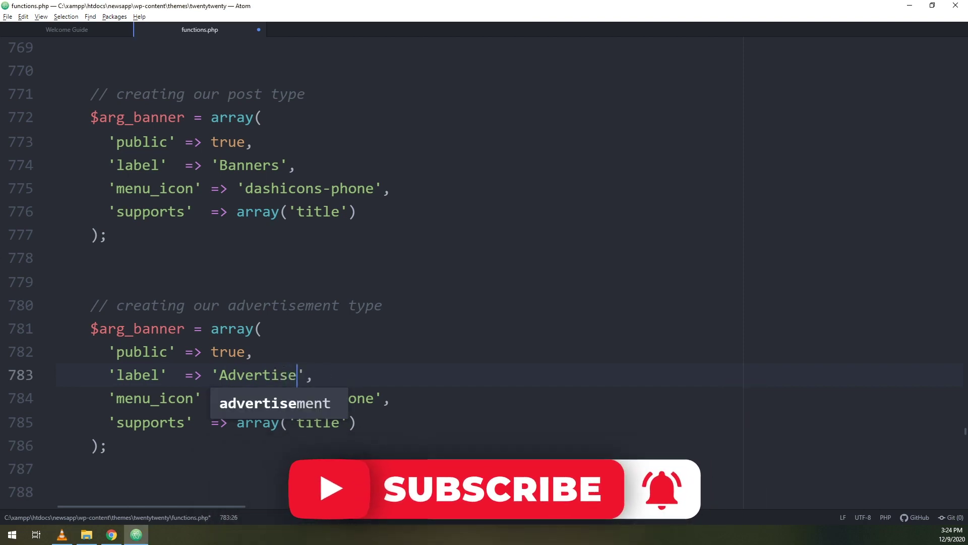
click(358, 348)
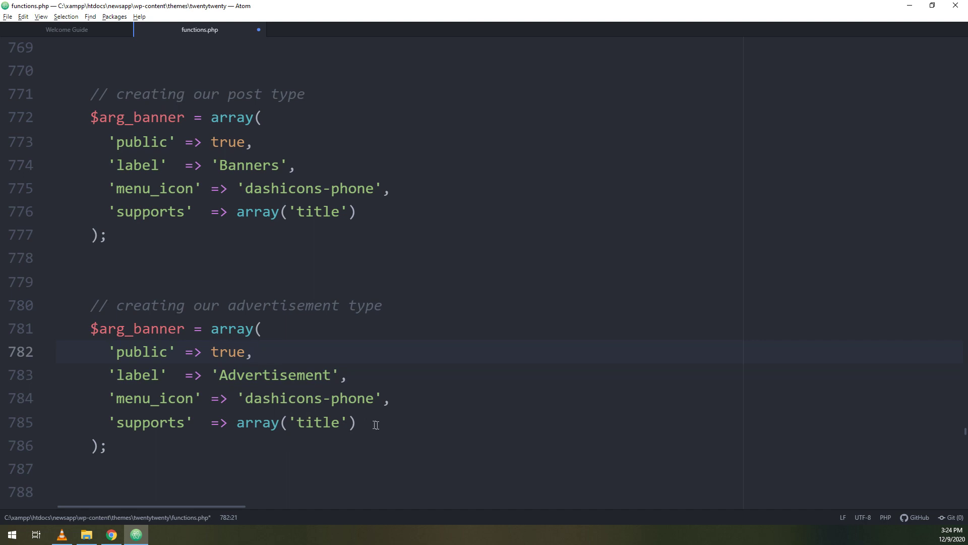
scroll(376, 424, down, 3)
Copy the banners register_post_type lines below the new advertisement array.
scroll(297, 421, up, 1)
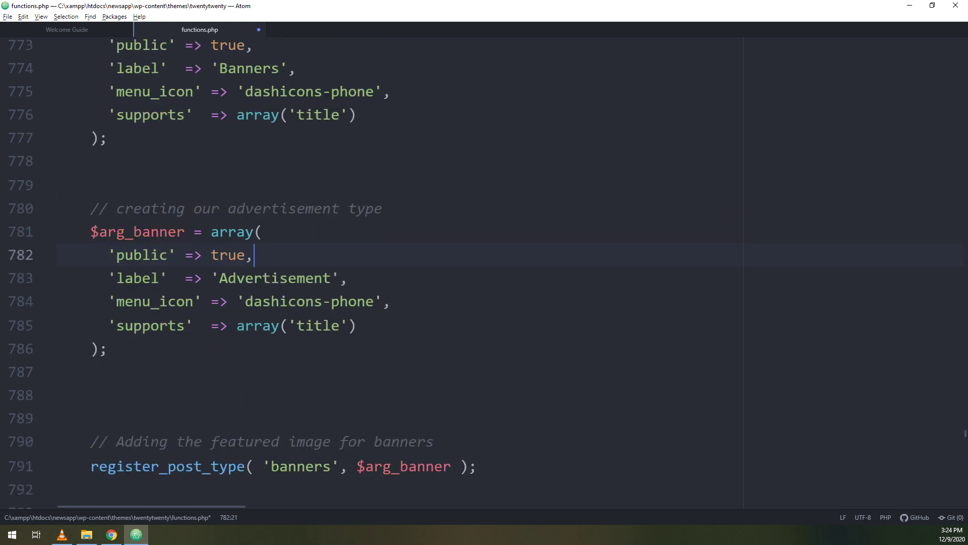
scroll(484, 272, down, 2)
drag(506, 349, 71, 320)
key(ctrl+c)
click(164, 252)
key(ctrl+v)
Move the original banners registration back right after the banner arguments.
click(503, 367)
drag(503, 367, 56, 345)
key(BackSpace)
scroll(120, 159, up, 1)
click(120, 159)
key(ctrl+v)
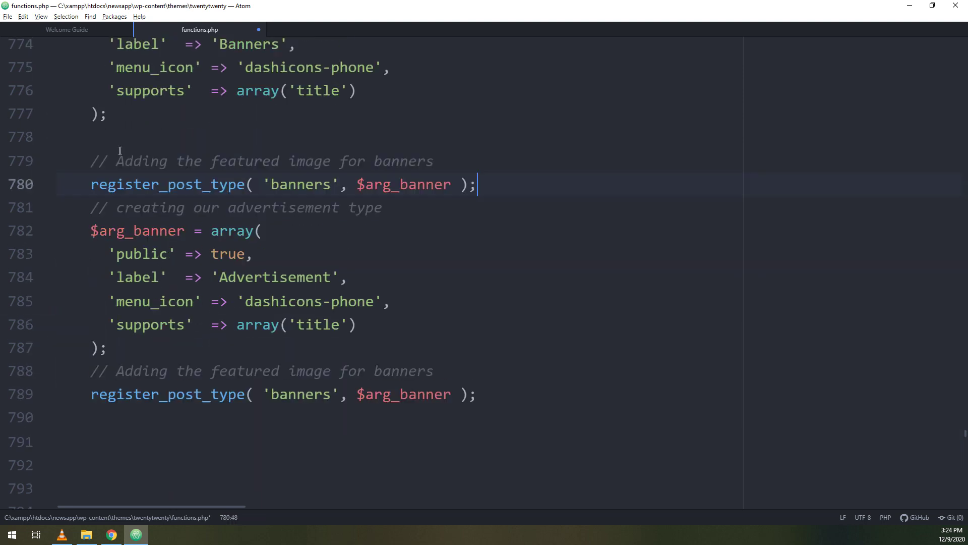
key(Return)
Change the new registration's post type name from 'banners' to 'ads'.
scroll(547, 262, up, 1)
double_click(233, 79)
double_click(265, 98)
double_click(415, 231)
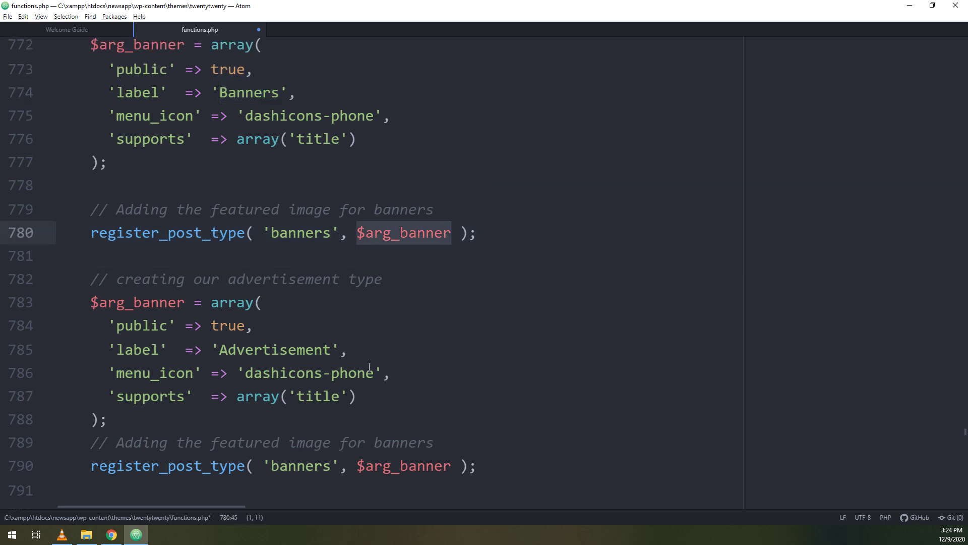
scroll(322, 449, down, 2)
click(248, 253)
double_click(263, 278)
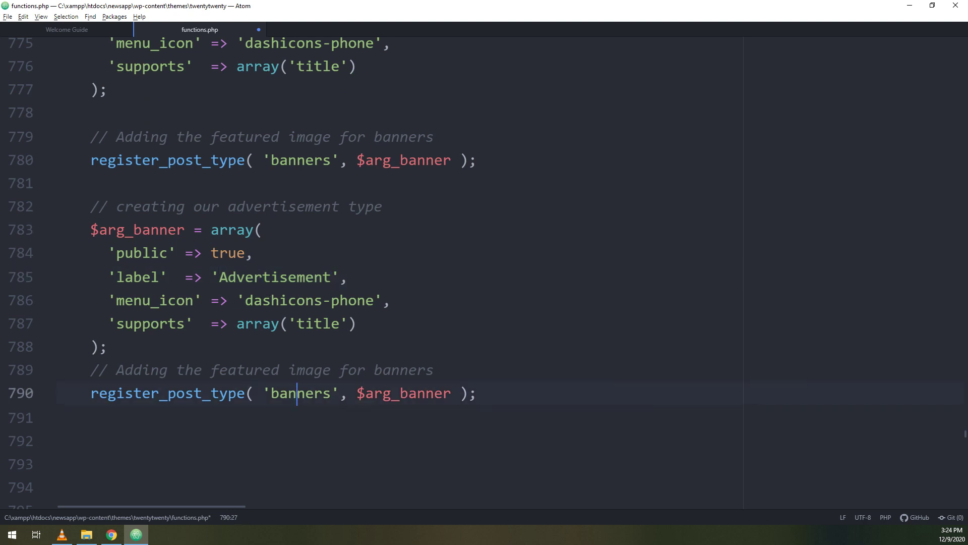
double_click(296, 393)
text(ads)
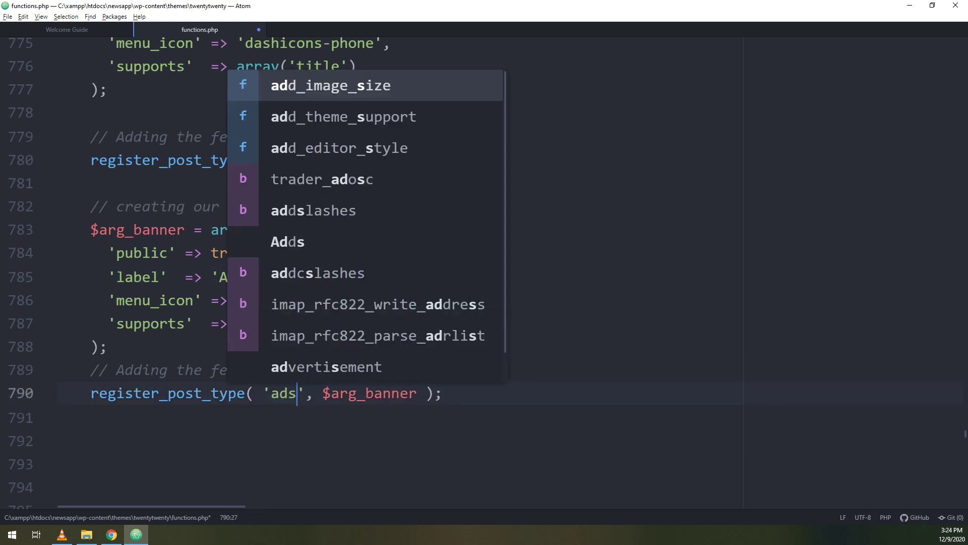
click(535, 306)
Delete the leftover comment and blank lines at the end of the code.
key(alt+Tab)
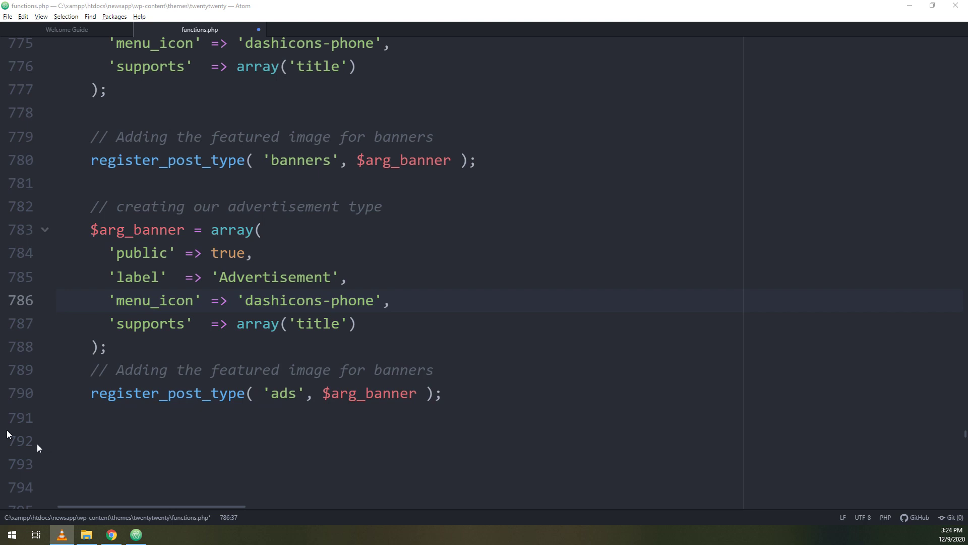
scroll(38, 447, down, 2)
click(177, 352)
drag(449, 390, 6, 387)
key(BackSpace)
key(BackSpace)
key(BackSpace)
key(BackSpace)
key(BackSpace)
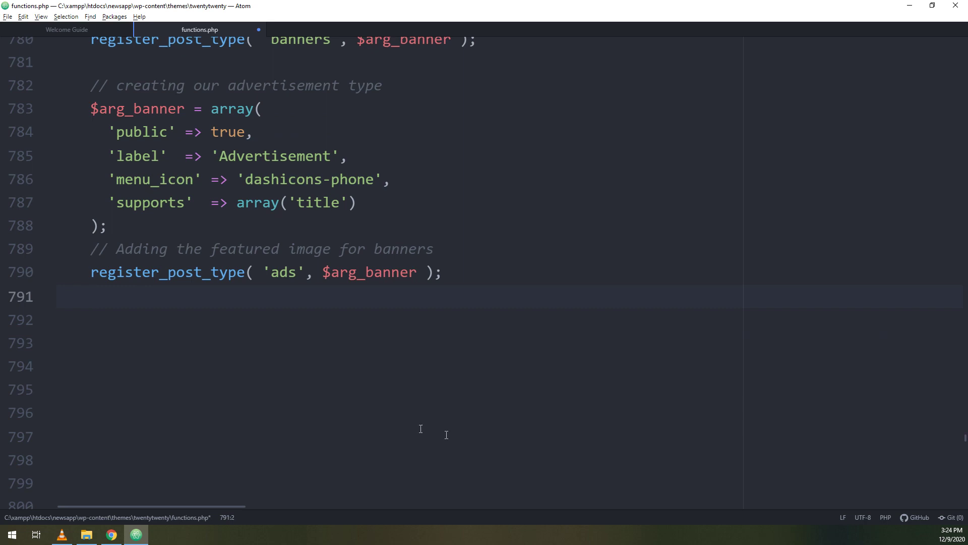
Save the edited functions.php via File > Save in Atom.
click(113, 534)
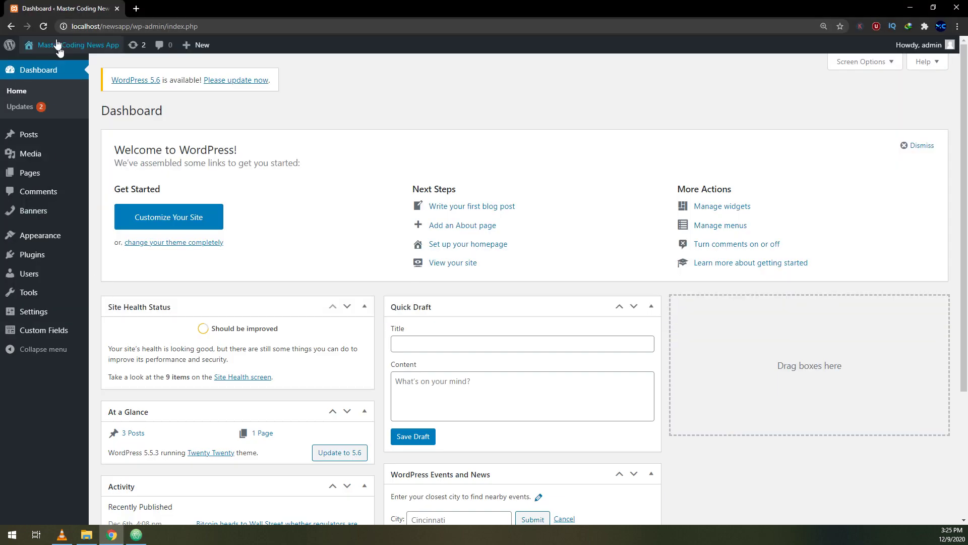
mouse_move(85, 326)
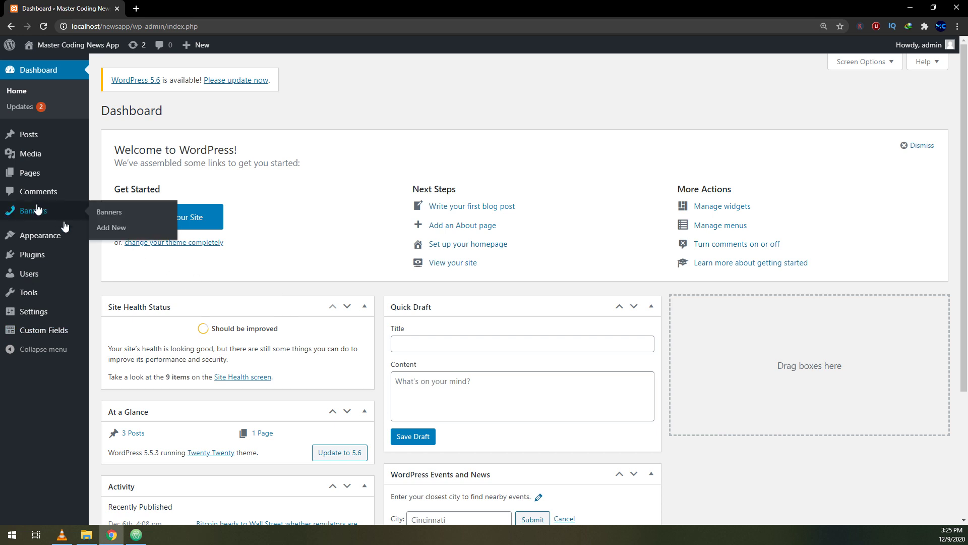
click(44, 26)
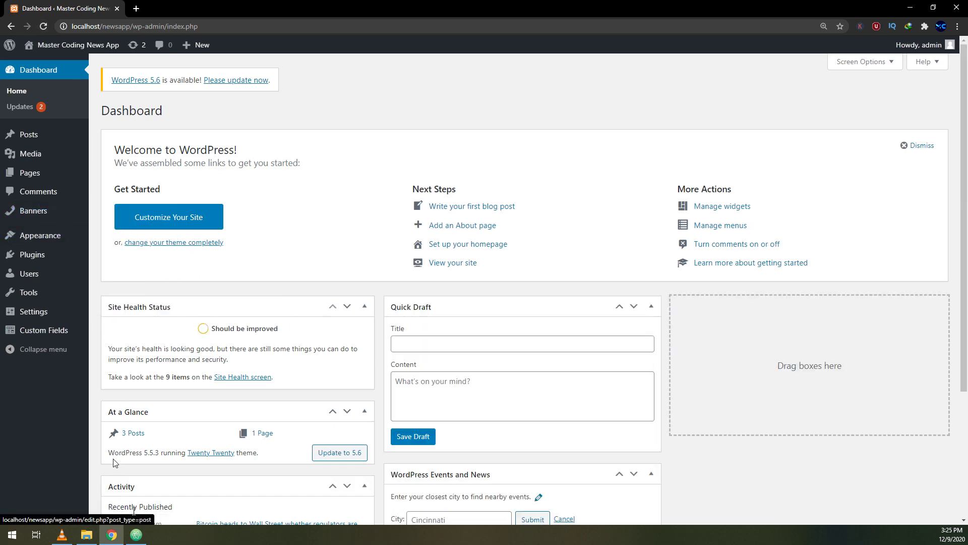
click(136, 534)
click(8, 17)
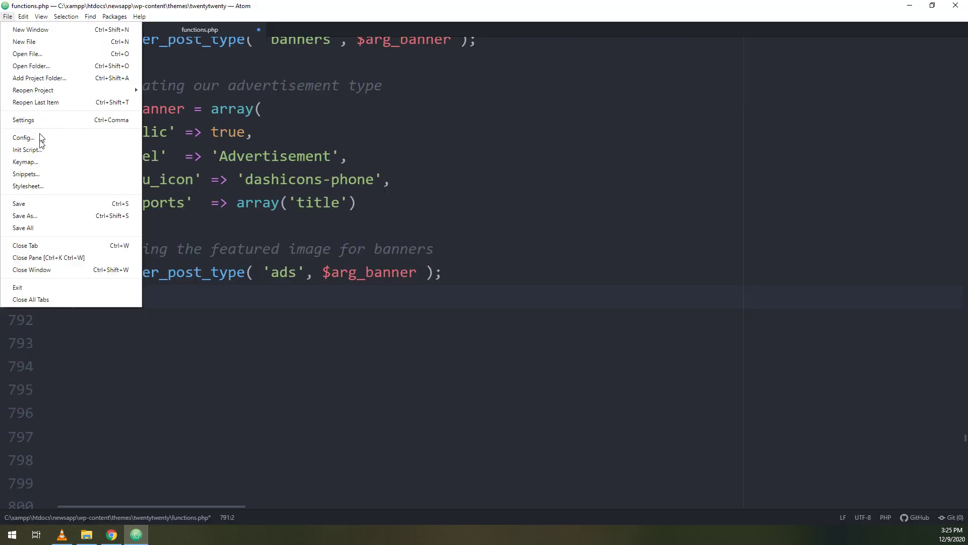
click(44, 201)
Reload the dashboard, check the empty Advertisement list and Add New page, then open Custom Fields.
click(112, 534)
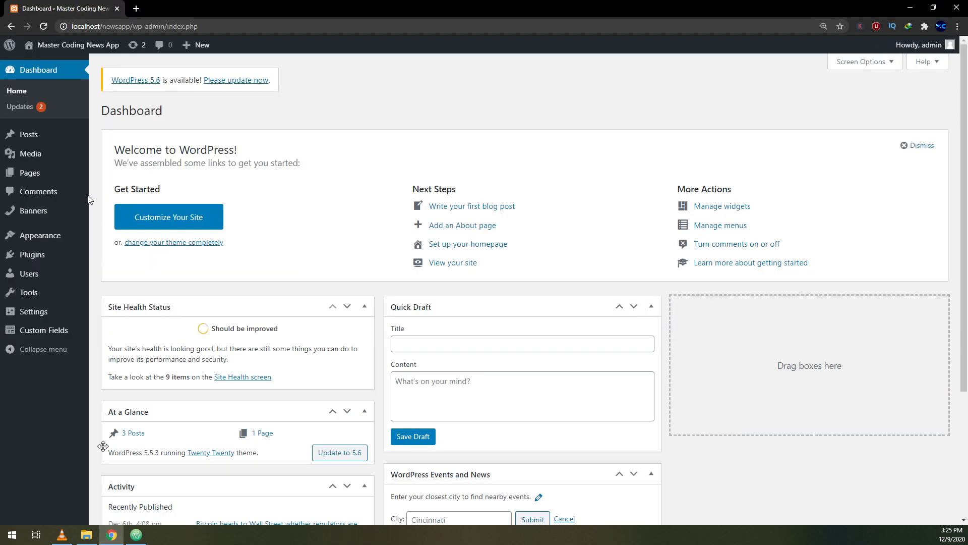
click(43, 27)
click(34, 230)
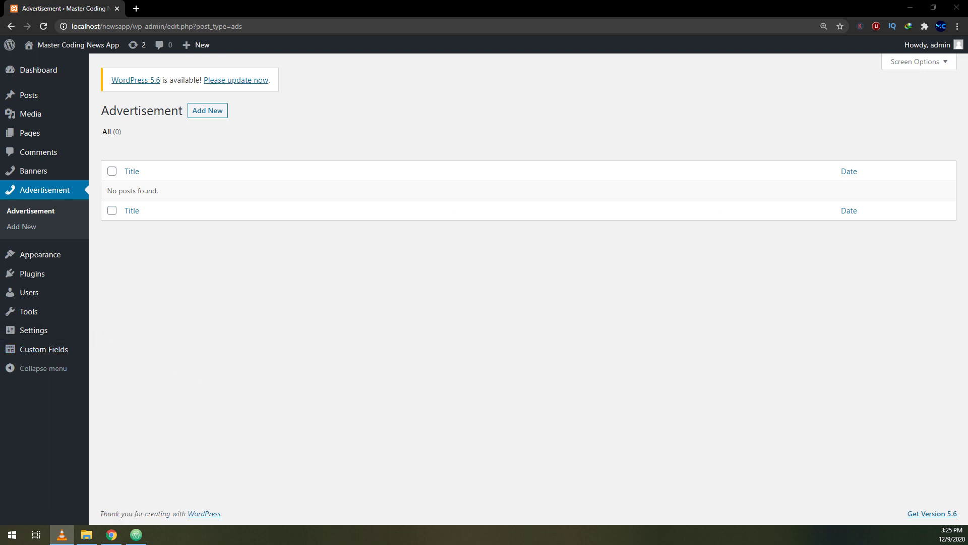
click(207, 111)
click(12, 28)
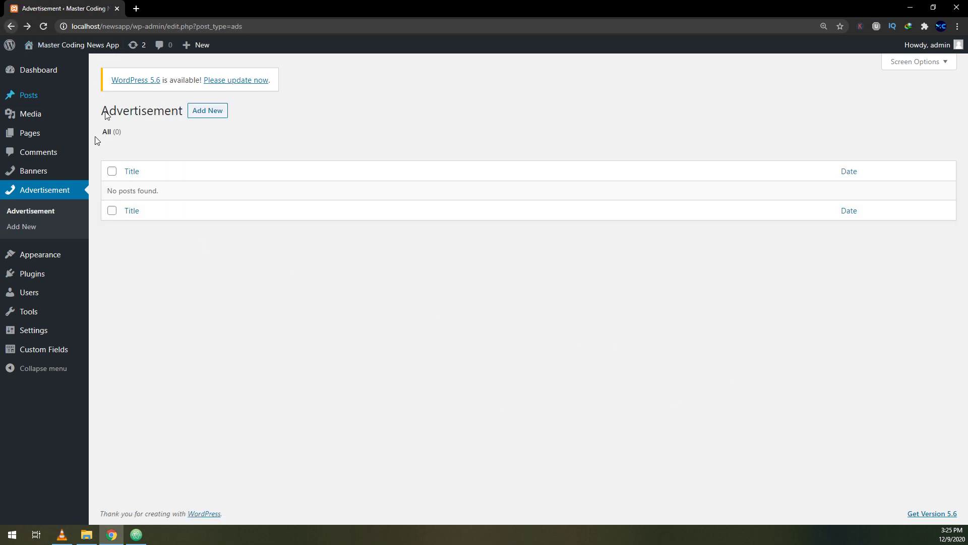
click(43, 352)
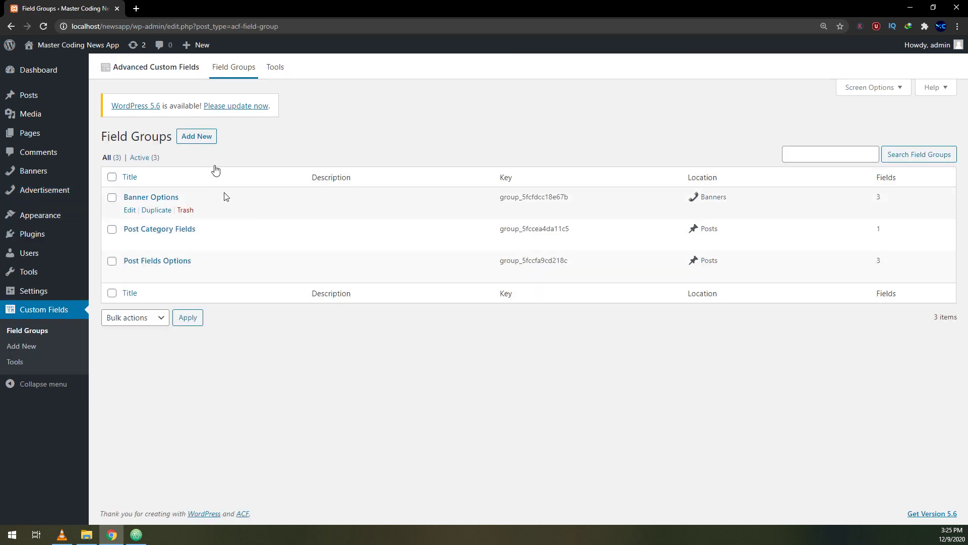
Rename the Banner Options field group to 'Banner/Ads Options'.
click(146, 197)
double_click(129, 163)
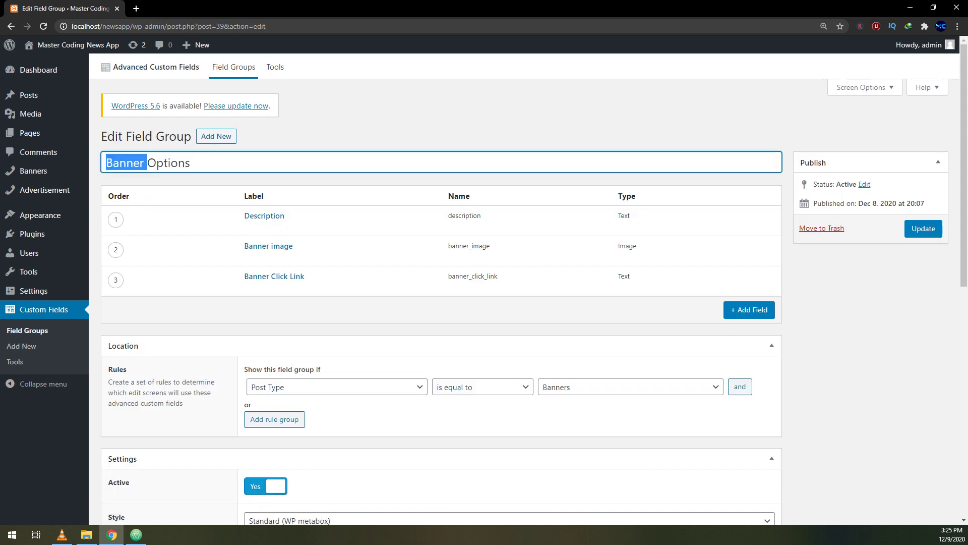
click(147, 163)
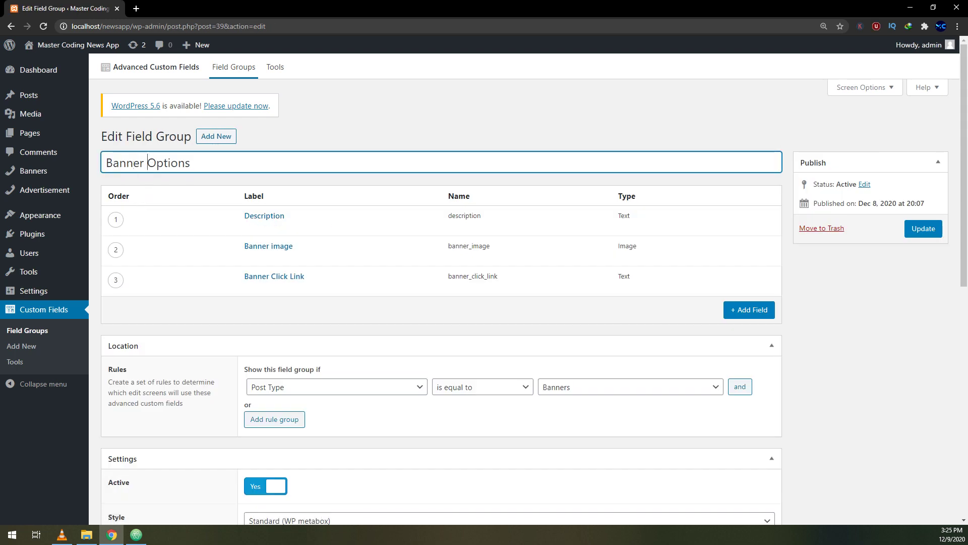
key(BackSpace)
text(/Ads)
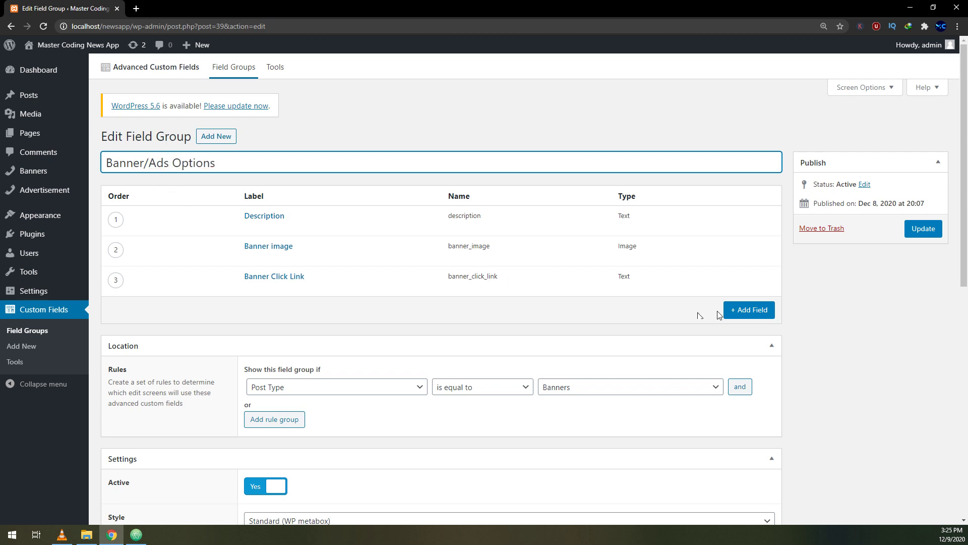
Remove 'Banner' from the Banner image field label so it reads Image.
scroll(346, 334, down, 4)
scroll(378, 341, up, 4)
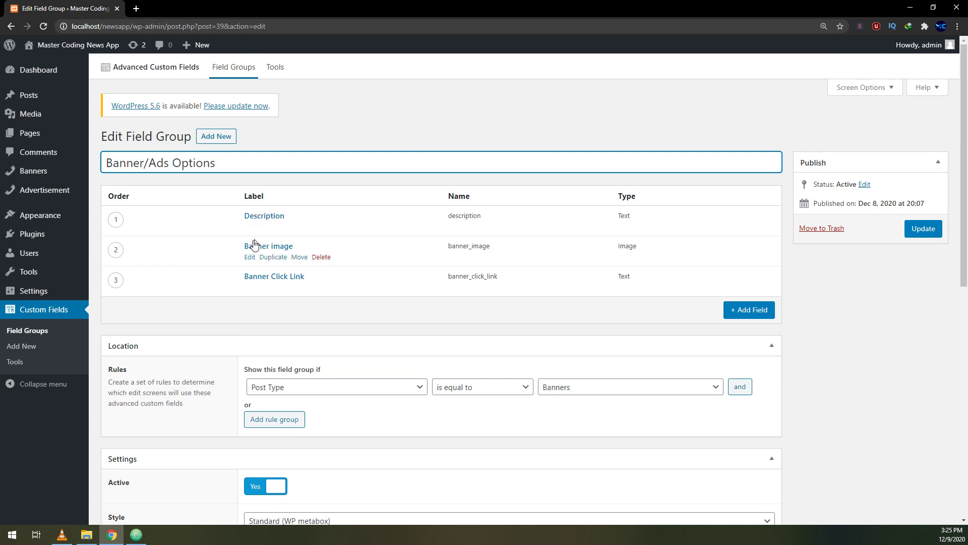
click(250, 227)
key(alt+Tab)
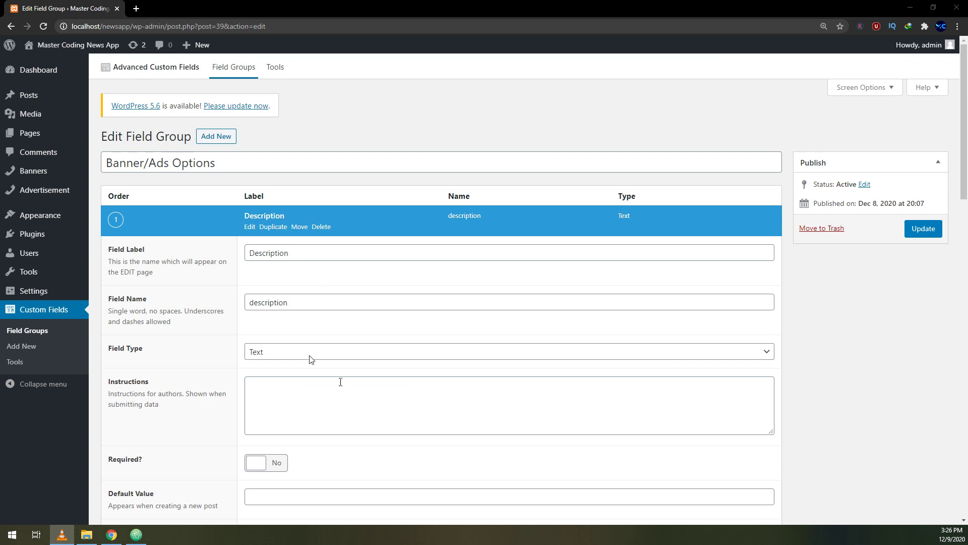
scroll(195, 190, down, 3)
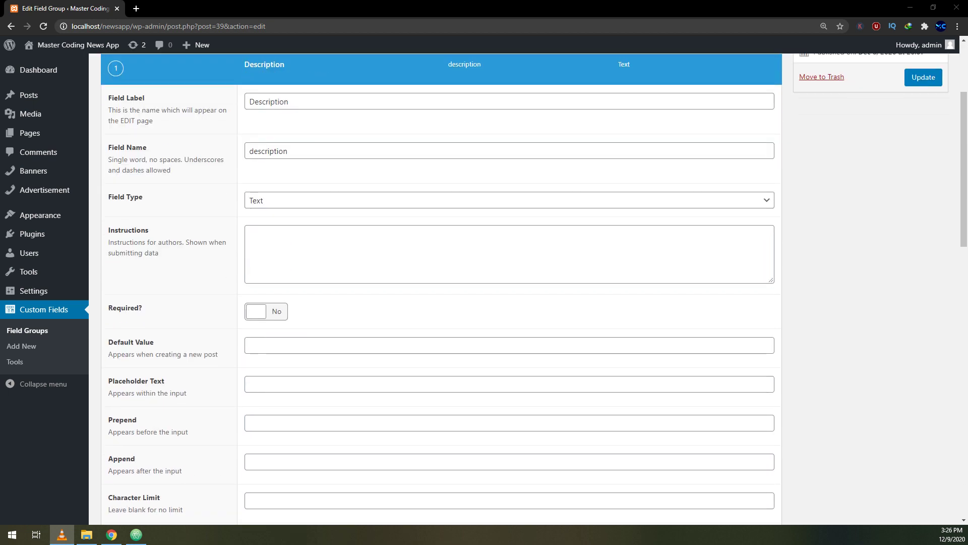
scroll(791, 348, down, 13)
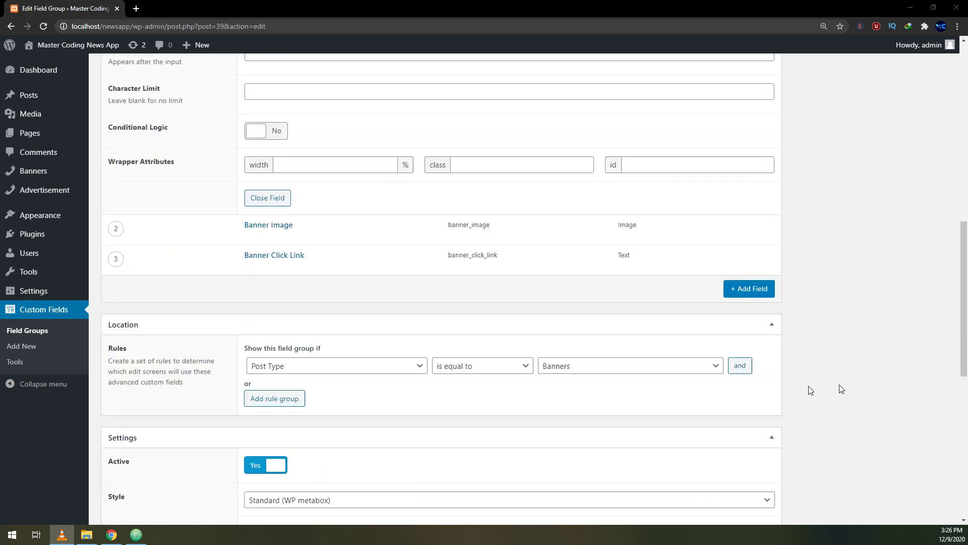
scroll(419, 385, down, 5)
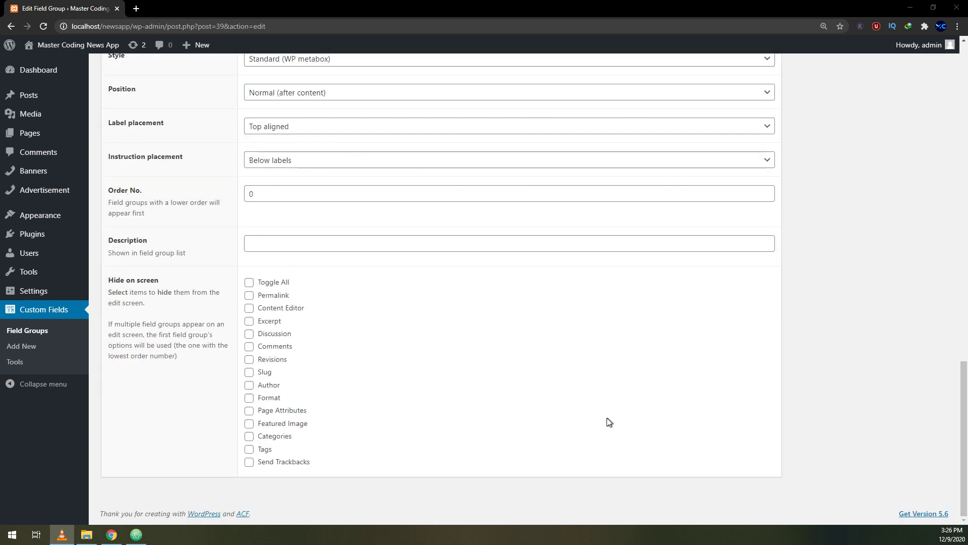
scroll(609, 421, up, 20)
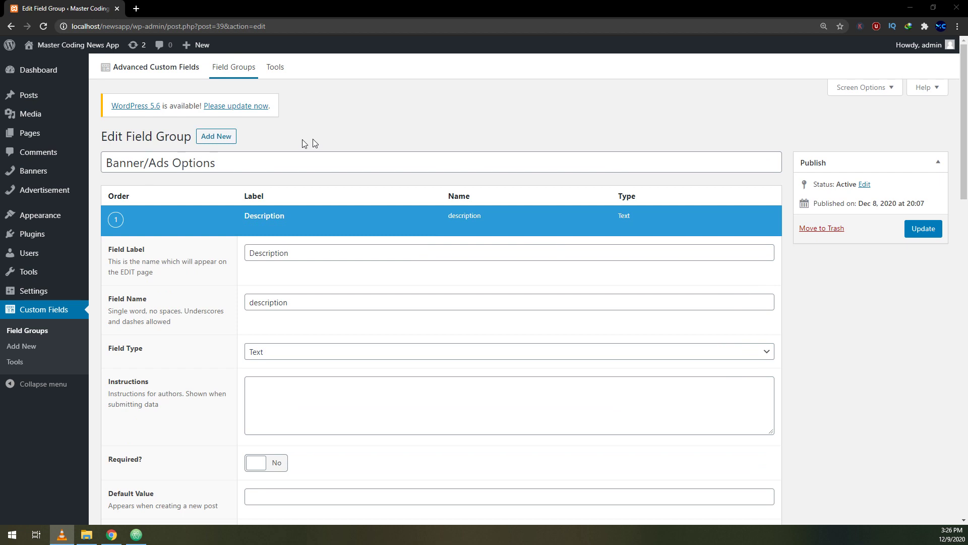
drag(965, 183, 965, 368)
click(251, 179)
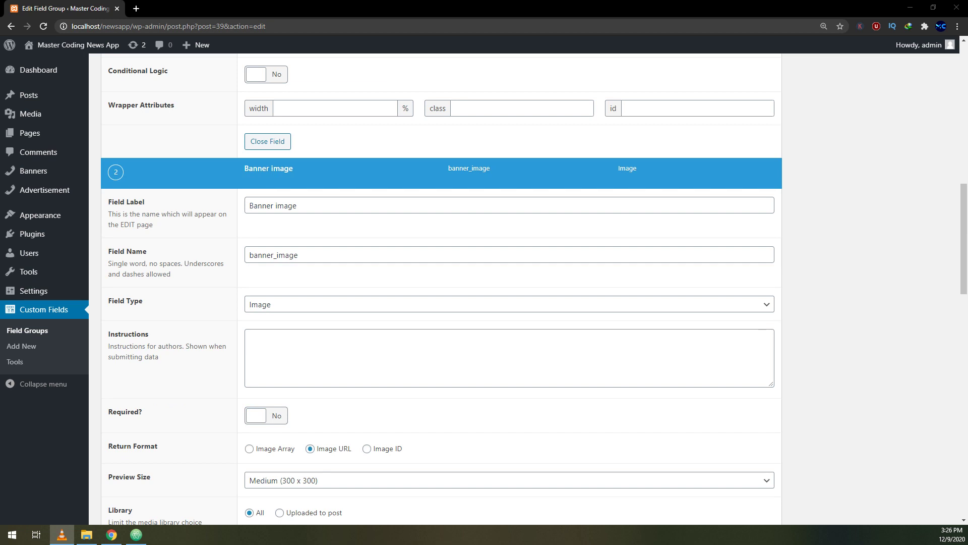
click(304, 211)
scroll(344, 337, down, 1)
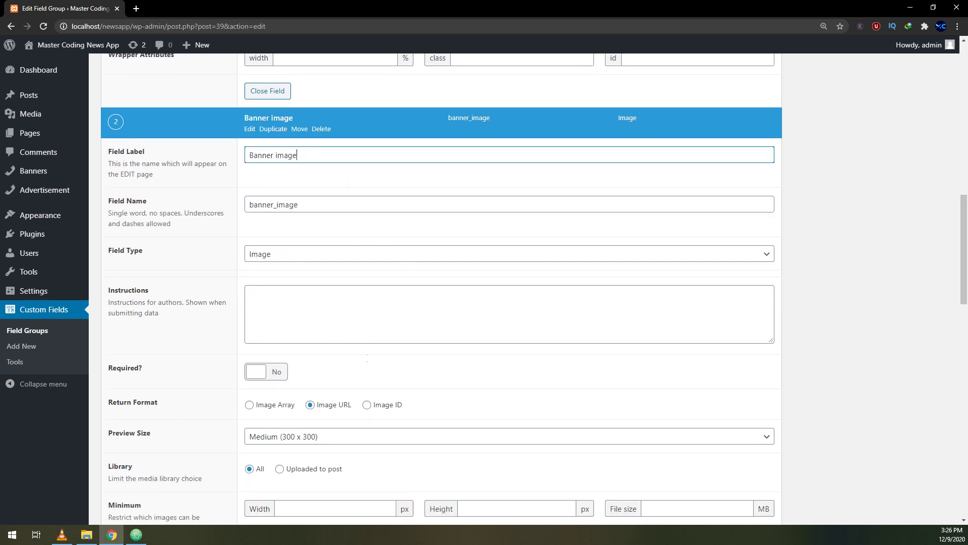
double_click(275, 155)
key(Delete)
key(Delete)
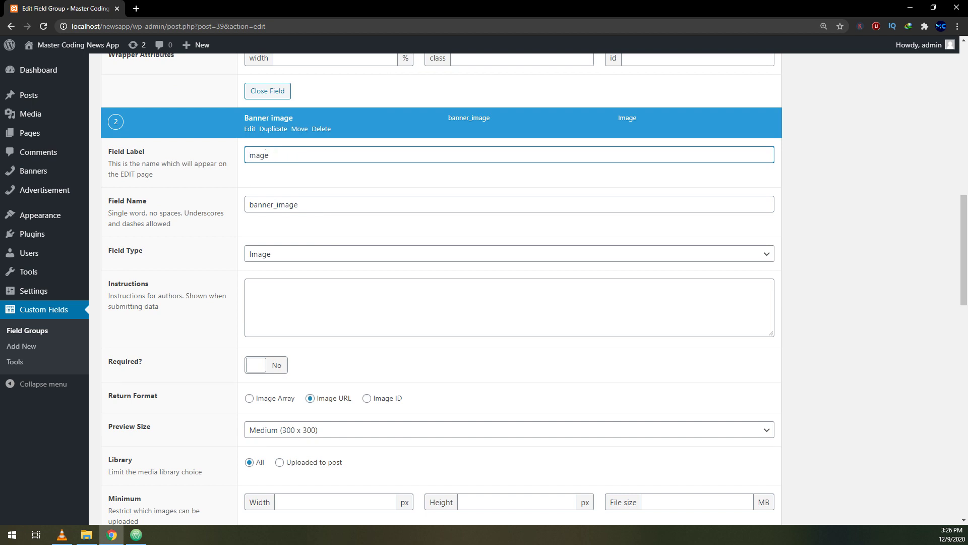
Rename the Banner Click Link field label to 'Link'.
scroll(907, 365, down, 7)
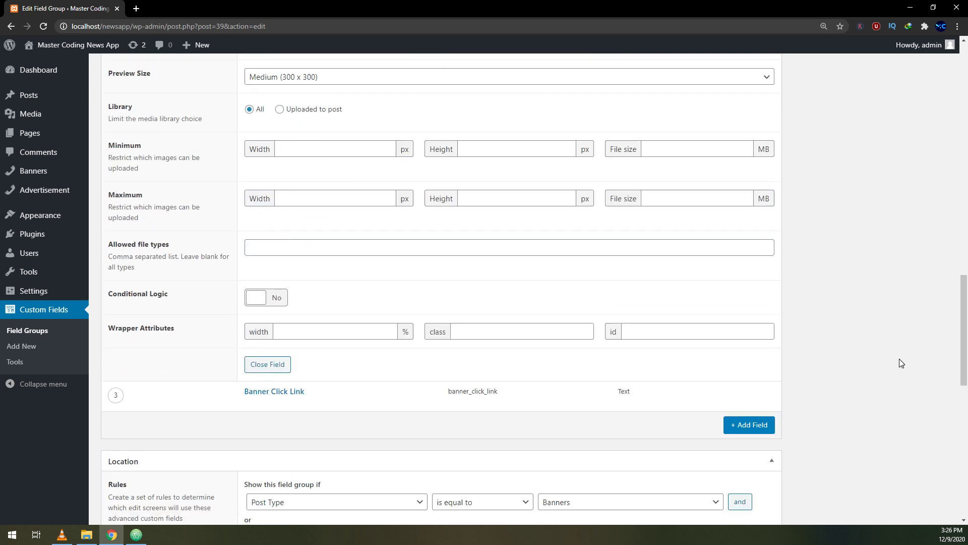
scroll(505, 324, up, 7)
scroll(504, 324, down, 11)
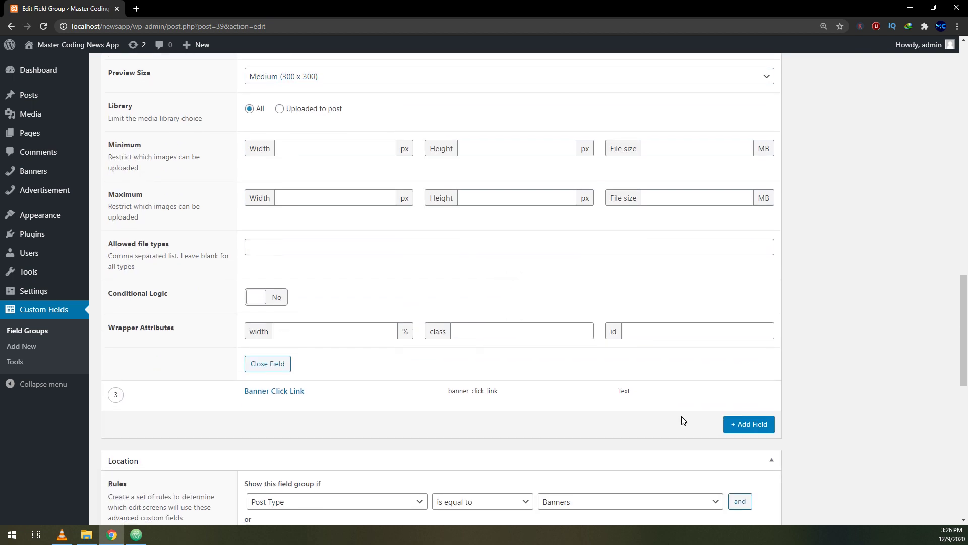
scroll(311, 335, down, 4)
scroll(264, 219, up, 5)
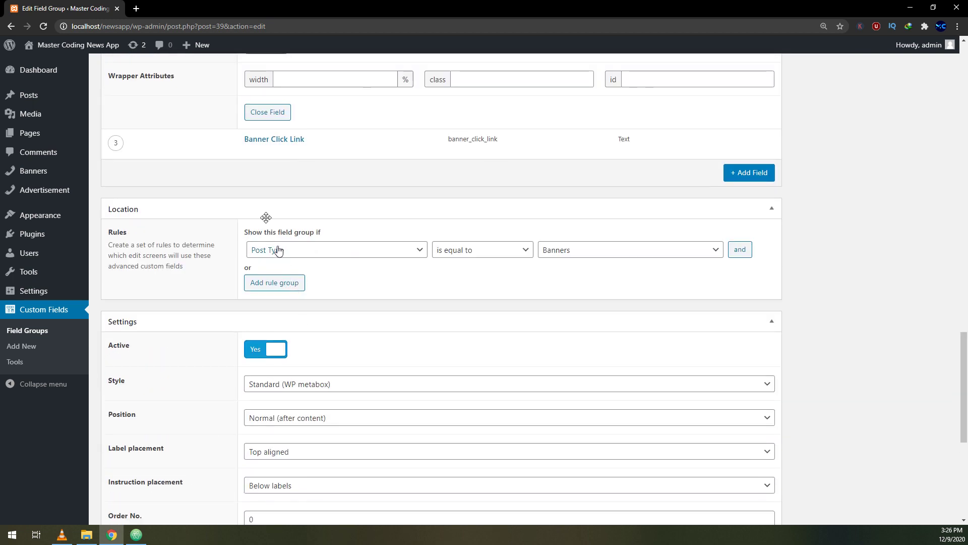
click(250, 151)
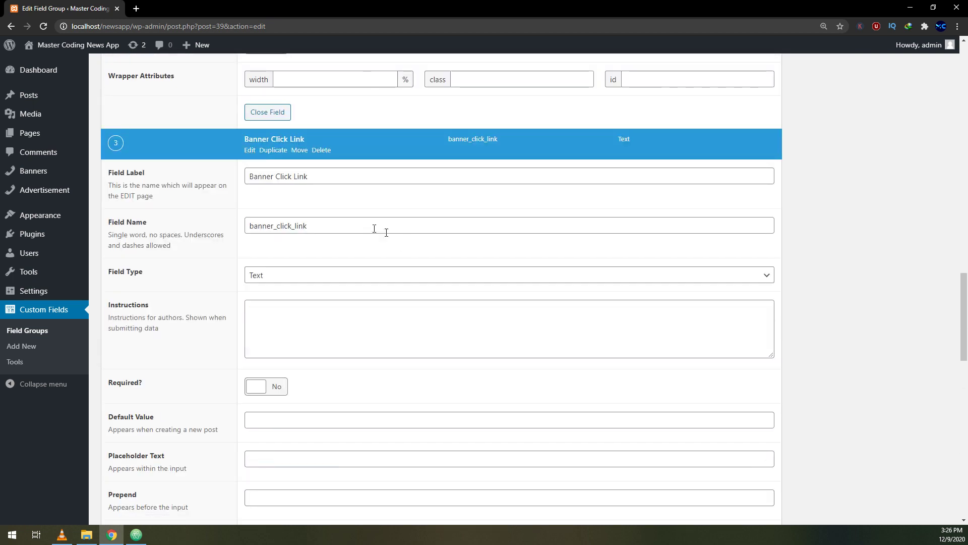
drag(294, 176, 146, 177)
key(BackSpace)
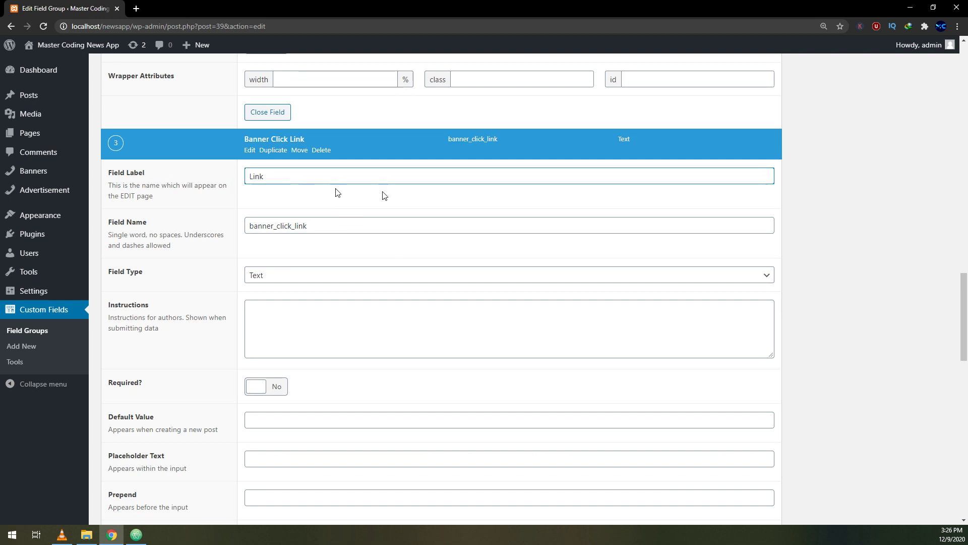
Add location rule Post Type is equal to Advertisement, update the group, and start a new advertisement.
scroll(512, 382, down, 9)
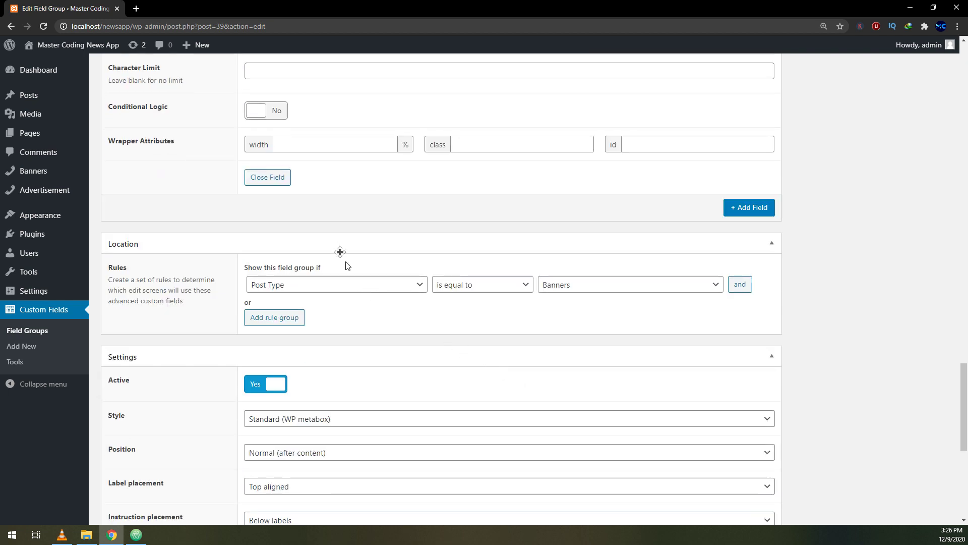
scroll(332, 388, down, 5)
scroll(421, 376, up, 12)
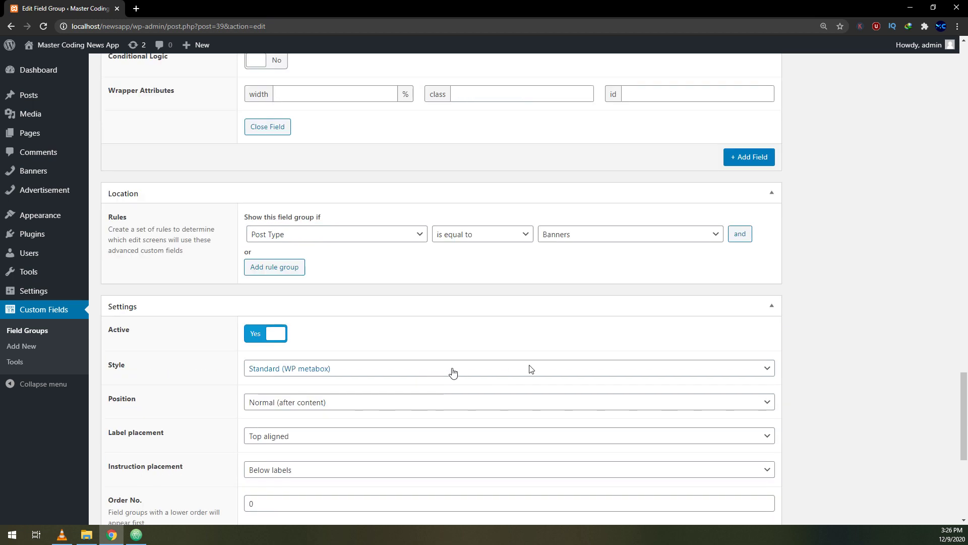
key(alt+Tab)
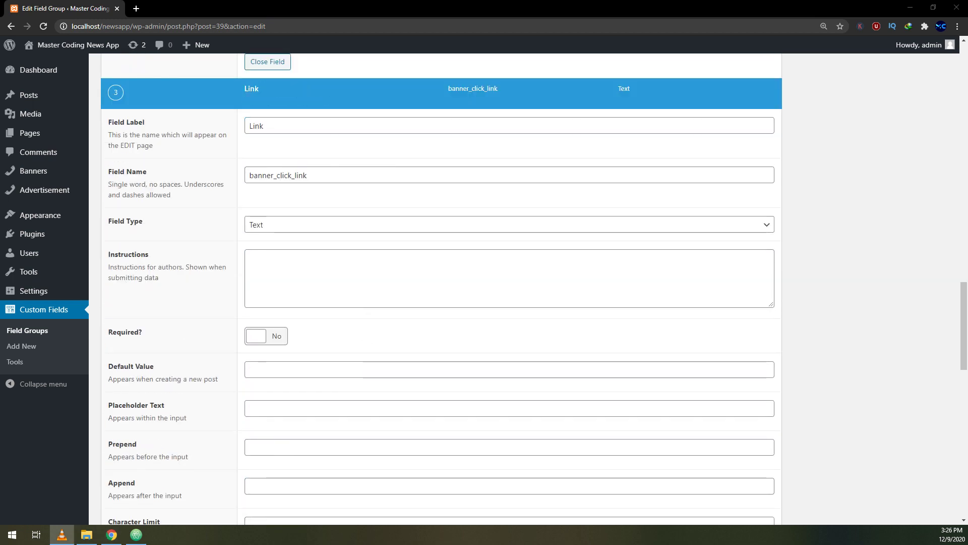
scroll(585, 343, down, 12)
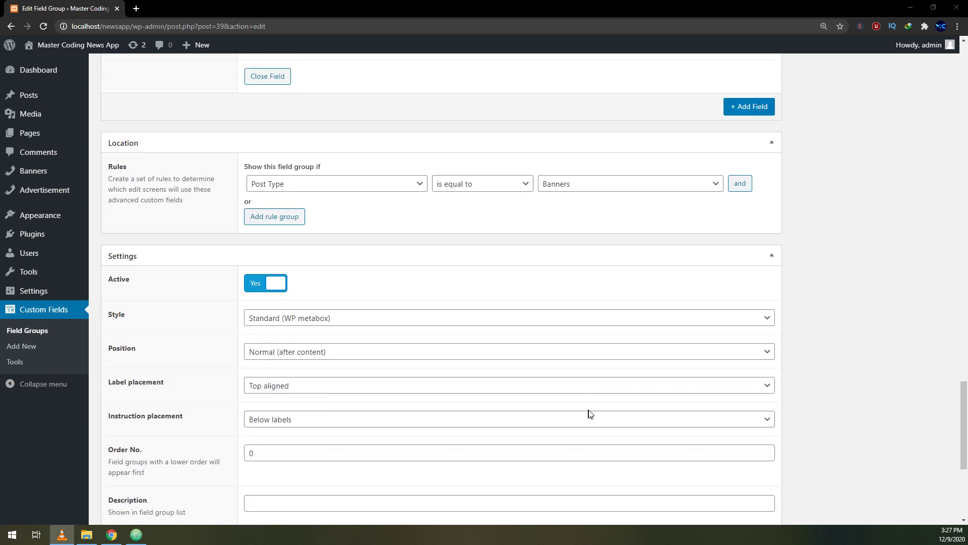
click(269, 220)
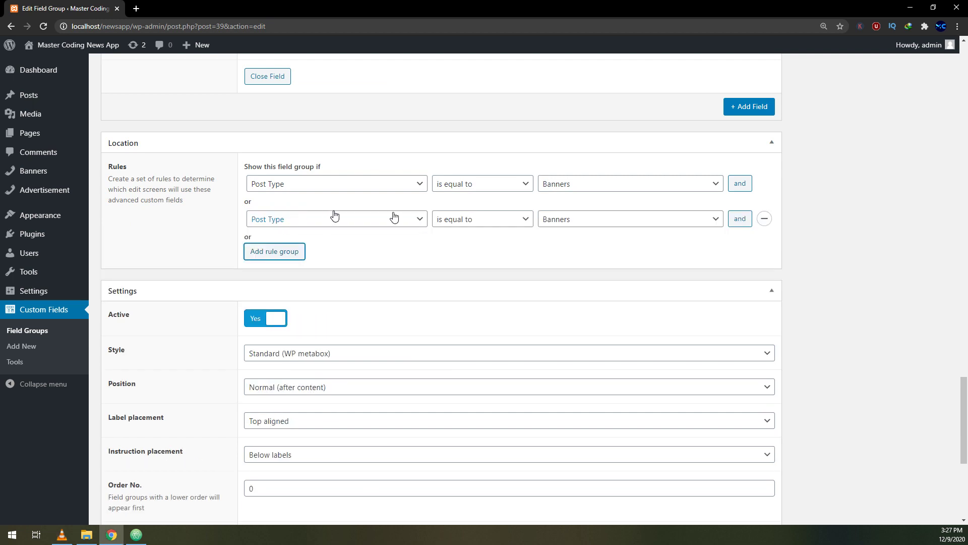
click(590, 220)
click(594, 284)
scroll(827, 256, up, 9)
drag(963, 317, 944, 68)
scroll(945, 77, up, 2)
click(922, 234)
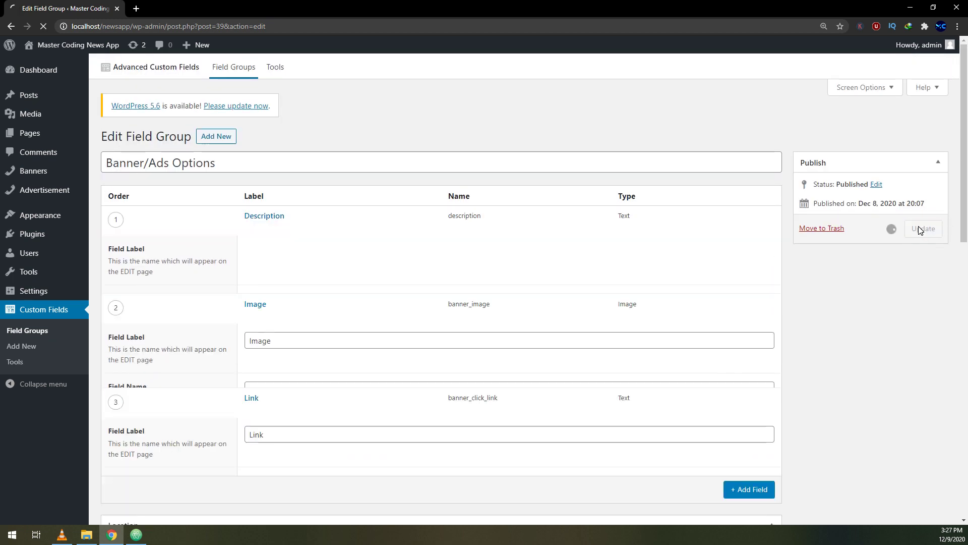
click(43, 198)
click(204, 111)
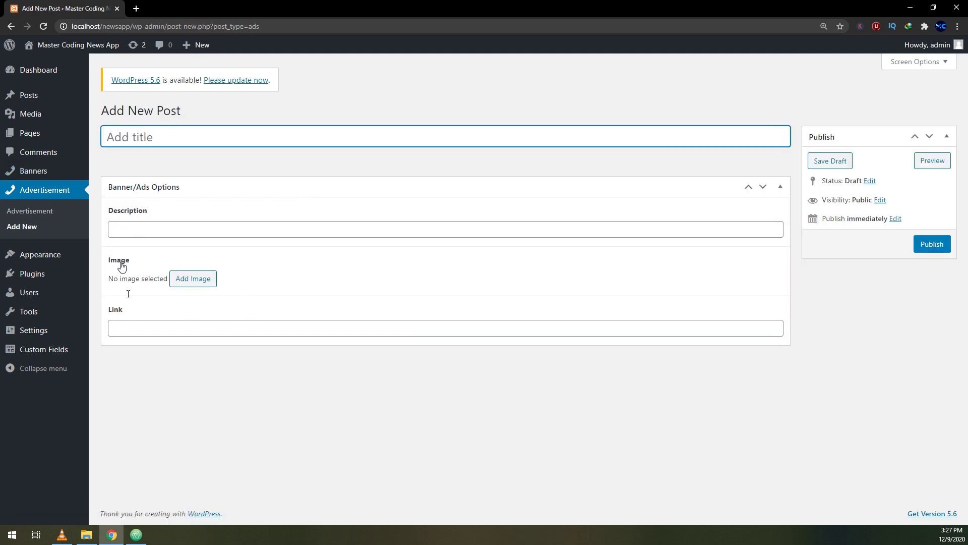
Title the advertisement 'Ads 1' with description 'advertisement 1'.
text(Ads)
key(Tab)
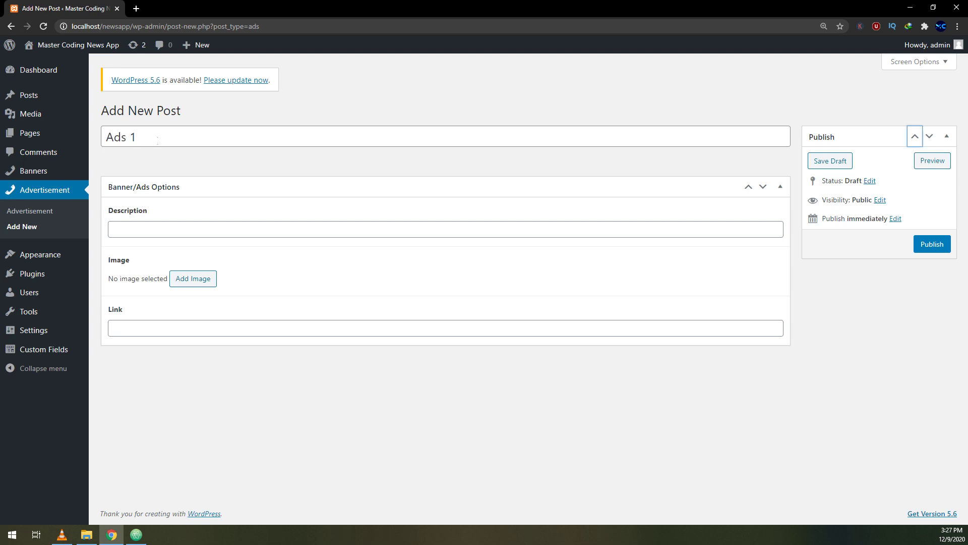
click(144, 227)
text(isement 1)
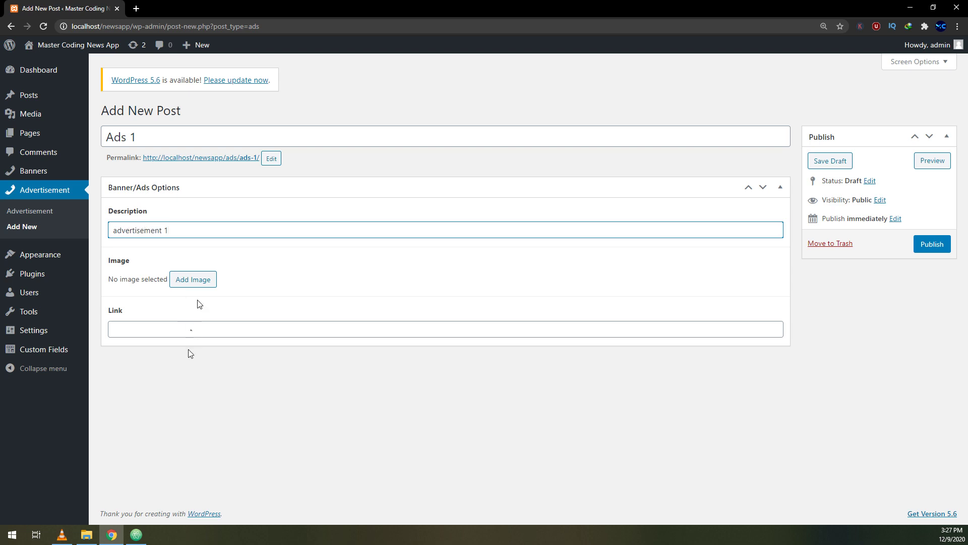
click(197, 282)
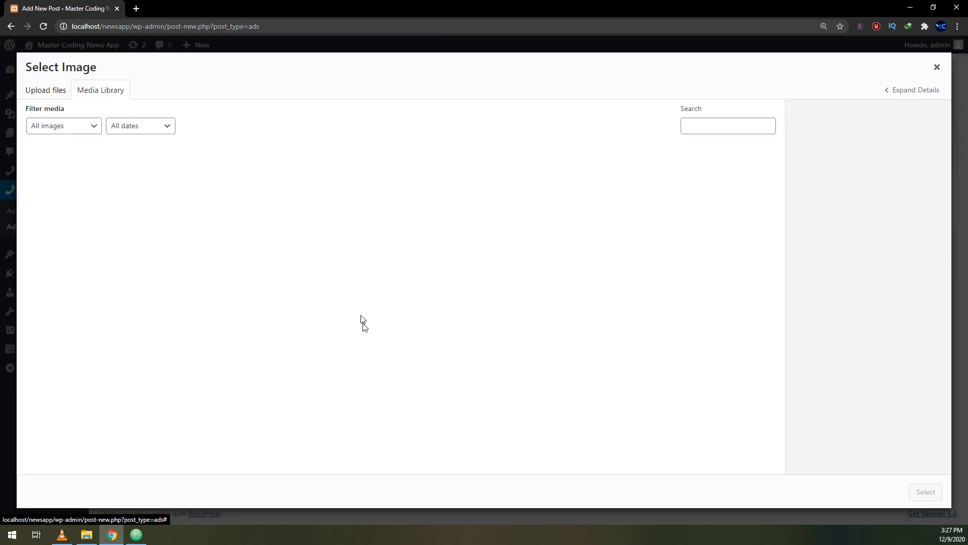
click(299, 183)
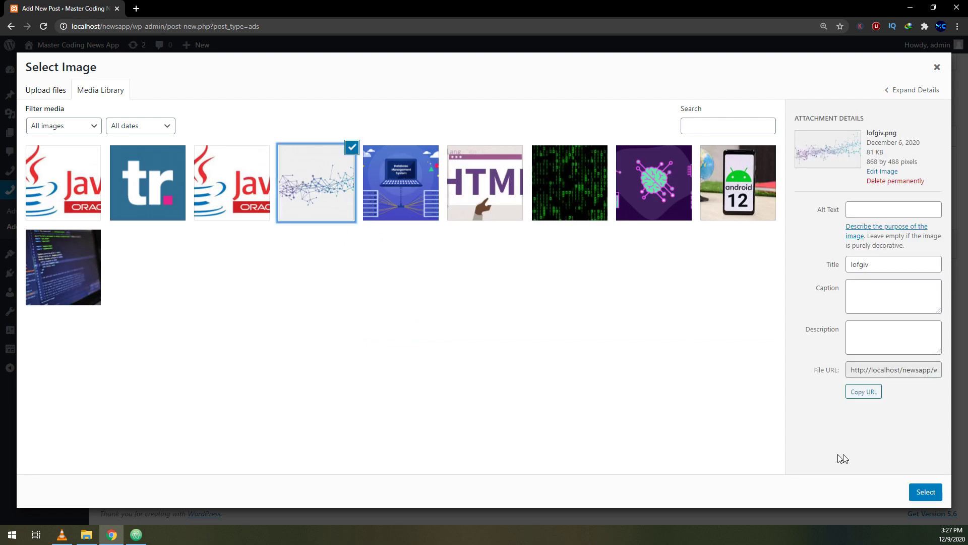
click(924, 491)
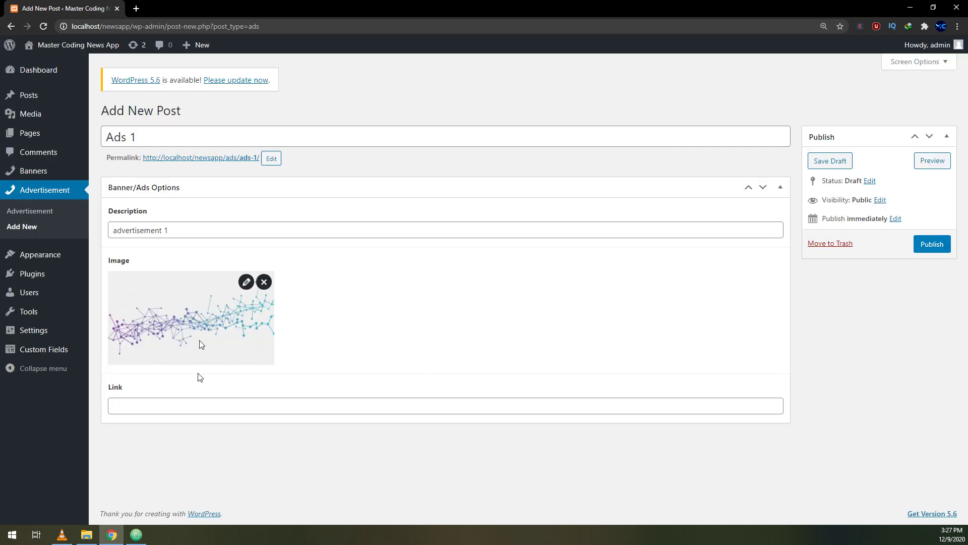
click(198, 406)
text(www.youtuh)
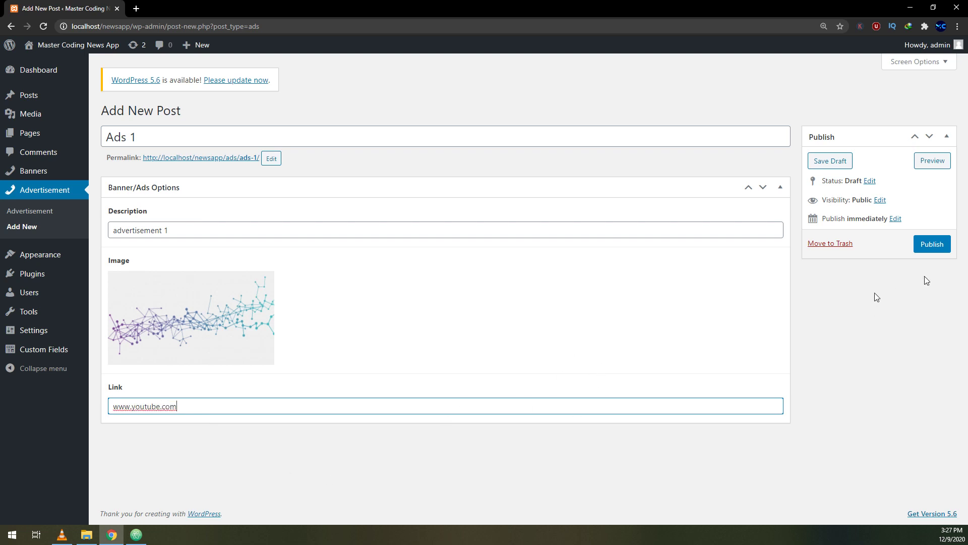
click(933, 252)
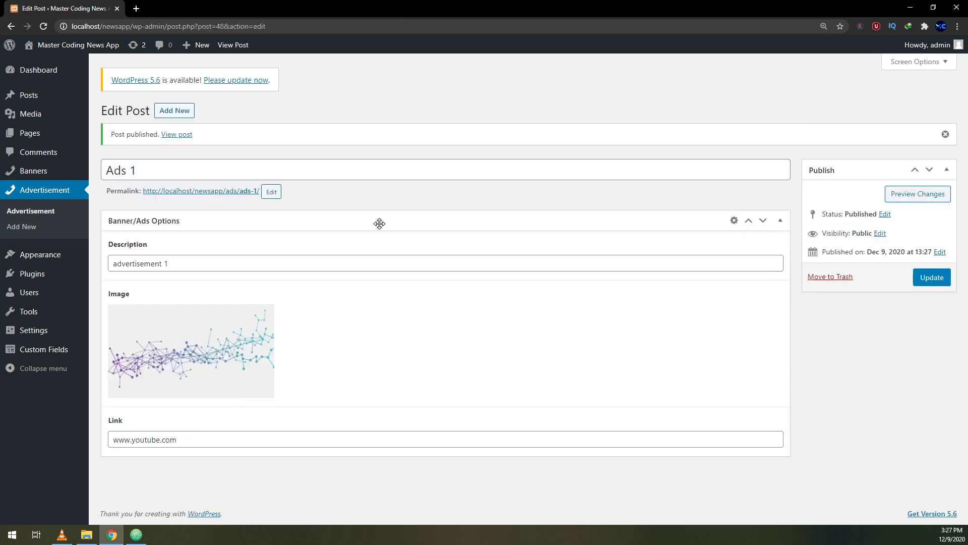
Create a new Advertisement titled Ads2 with the description 'advertisement 2'.
click(186, 113)
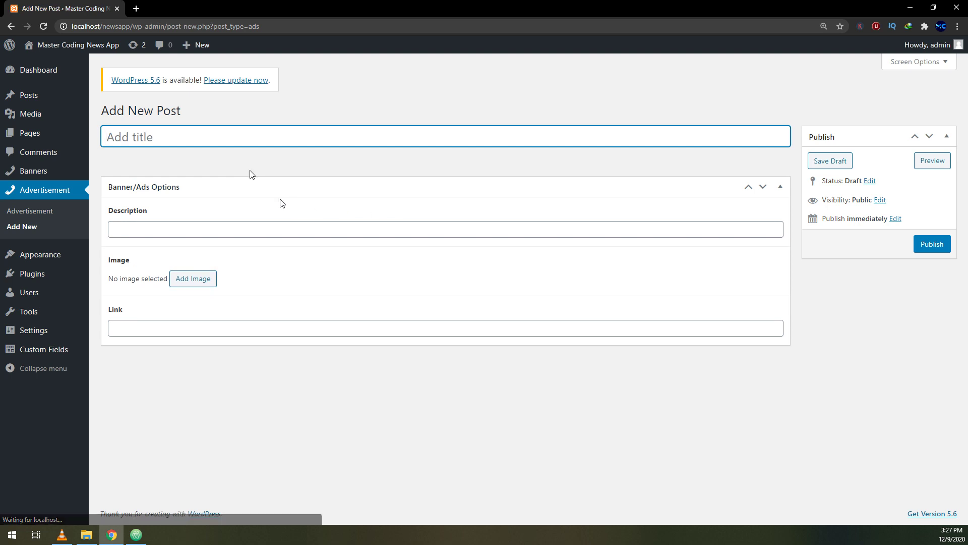
text(Ads2)
click(316, 230)
text(Adver)
key(BackSpace)
key(Return)
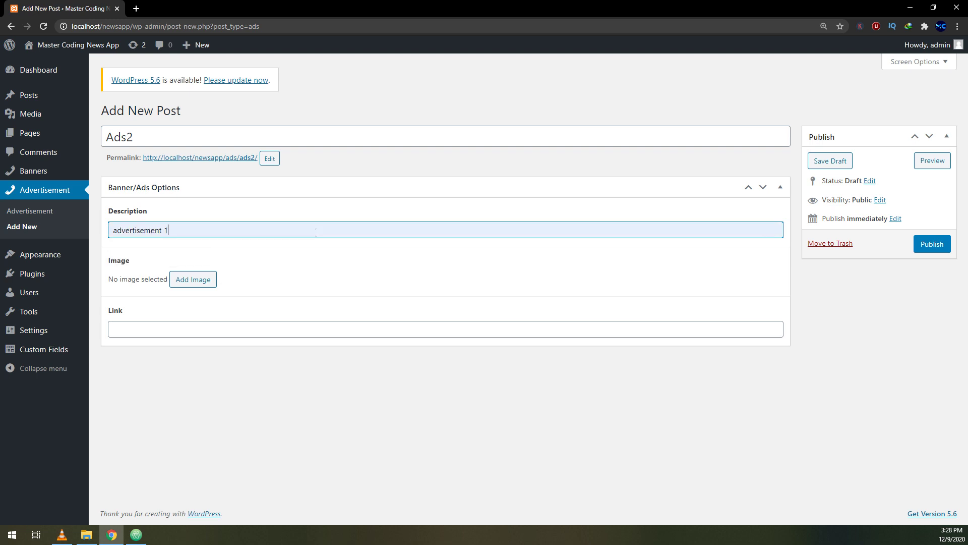
click(194, 284)
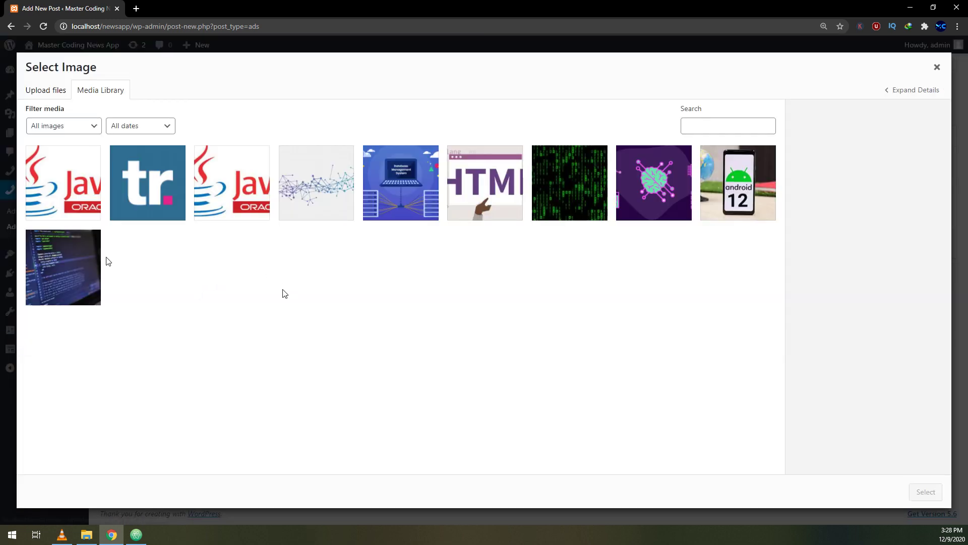
click(87, 280)
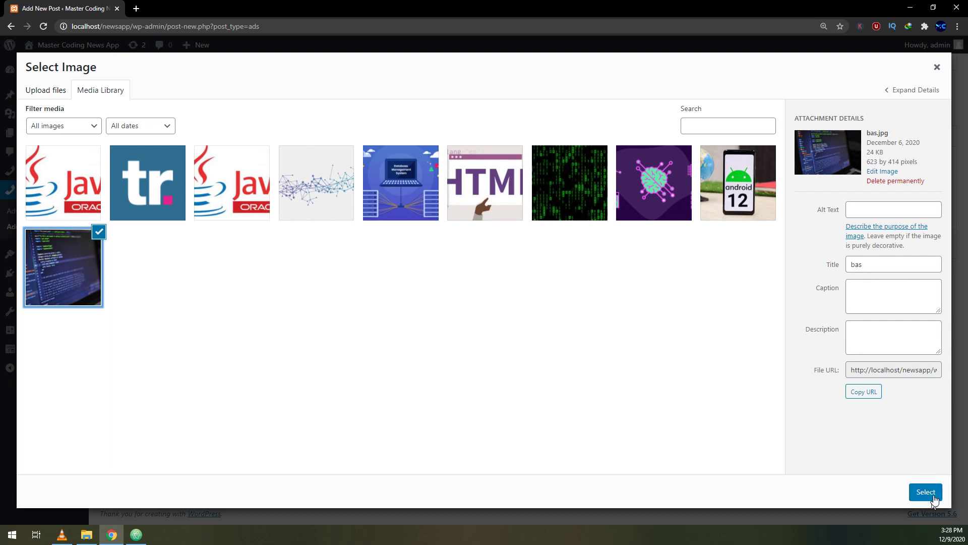
click(926, 492)
click(403, 423)
text(www.fa)
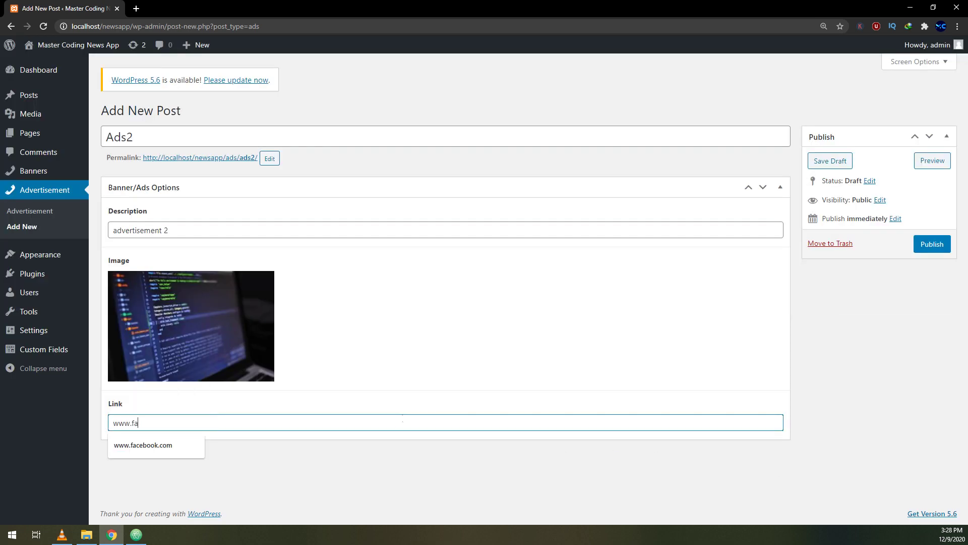
text(cebo)
key(BackSpace)
key(BackSpace)
key(BackSpace)
key(BackSpace)
key(BackSpace)
key(BackSpace)
text(instagram)
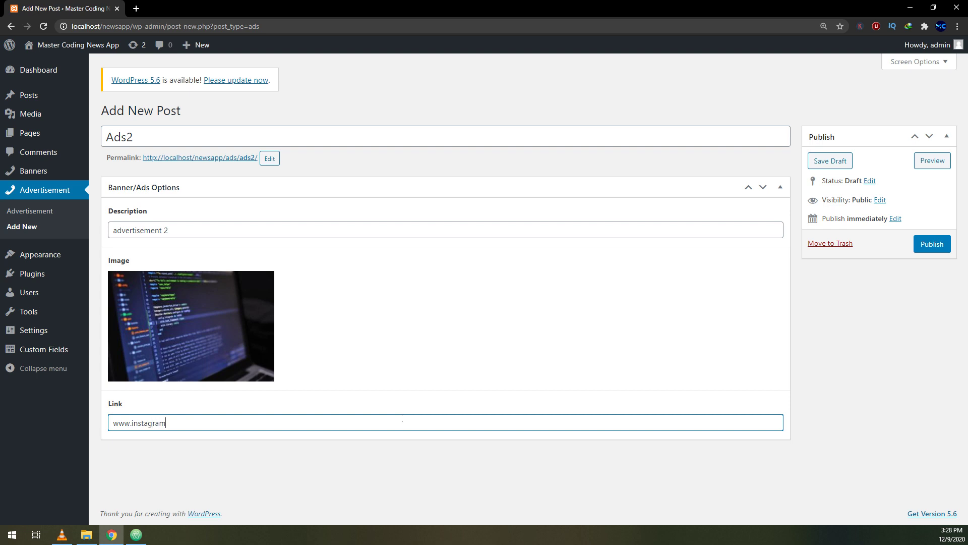
key(Return)
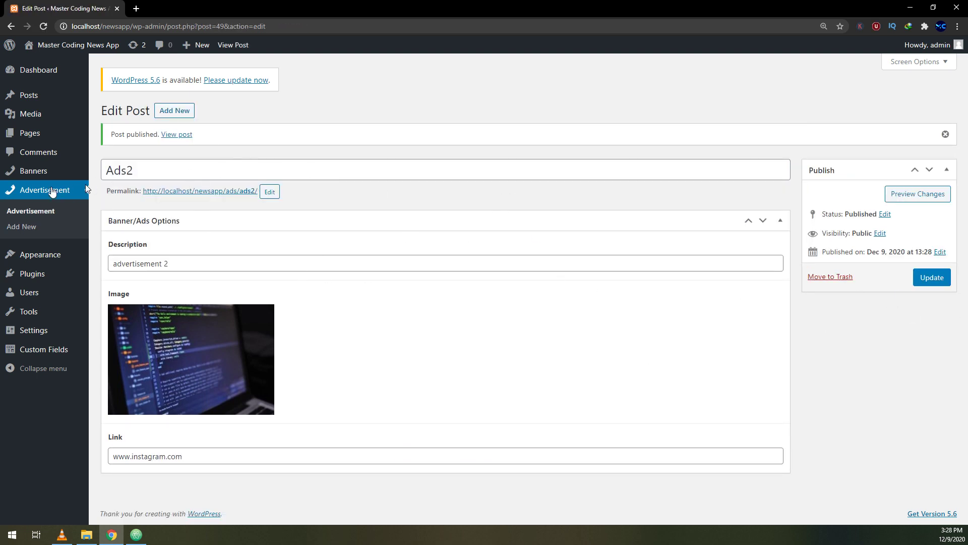
click(52, 189)
Show the Advertisement list with Ads2 and Ads 1, and highlight 'ads' in the page URL.
click(56, 173)
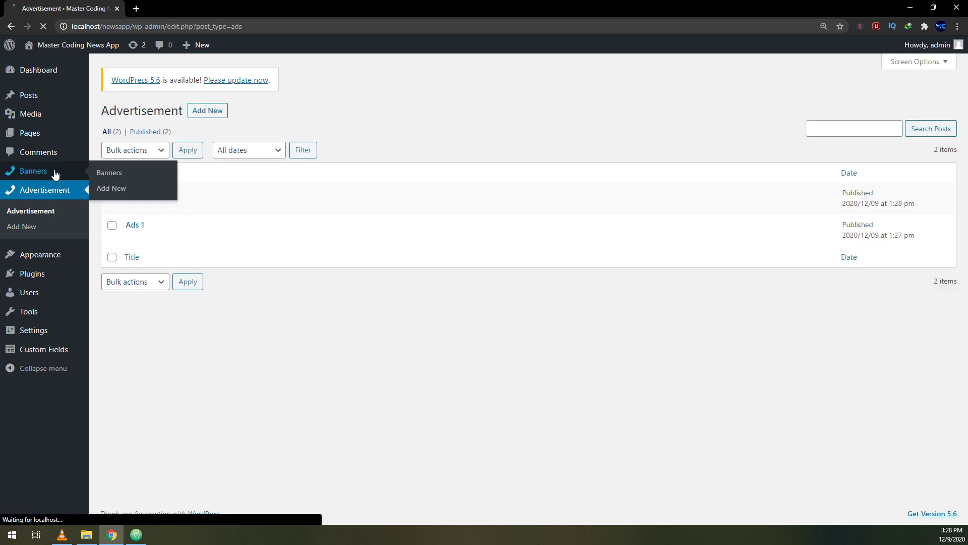
click(43, 230)
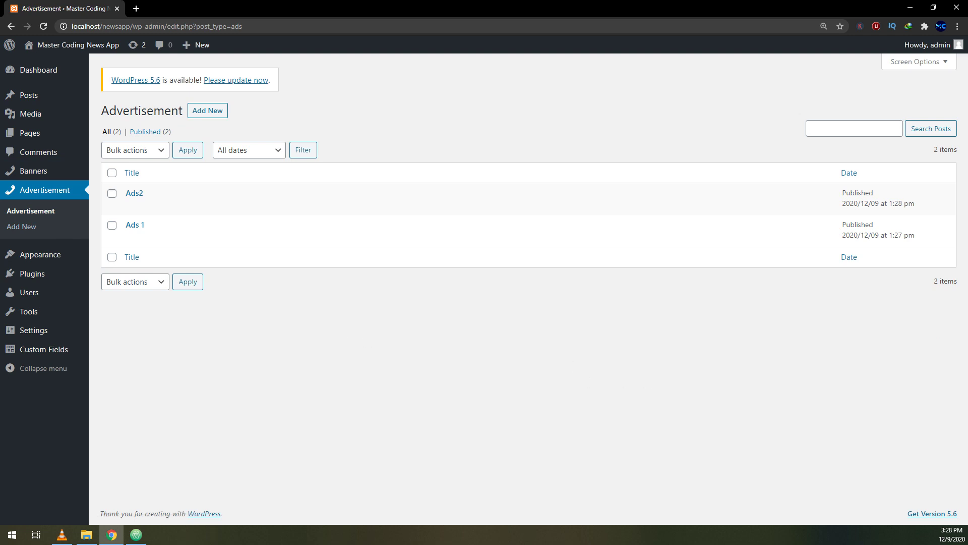
click(245, 27)
drag(244, 27, 231, 26)
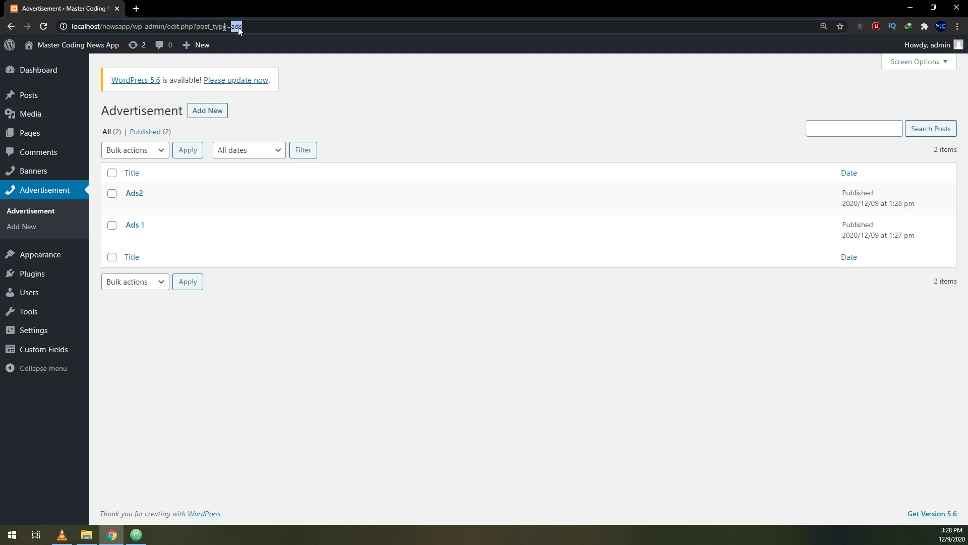